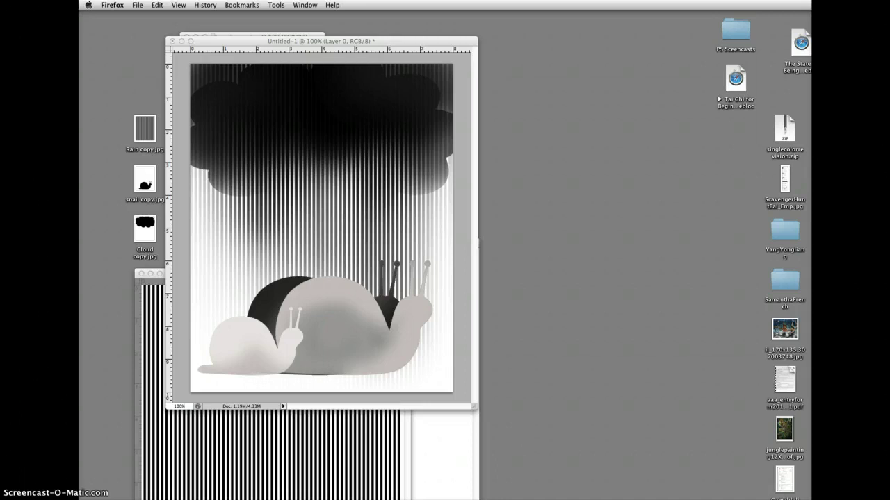
Activate Photoshop and bring the Untitled-1 poster document in front of Rain copy.jpg
click(271, 449)
click(444, 294)
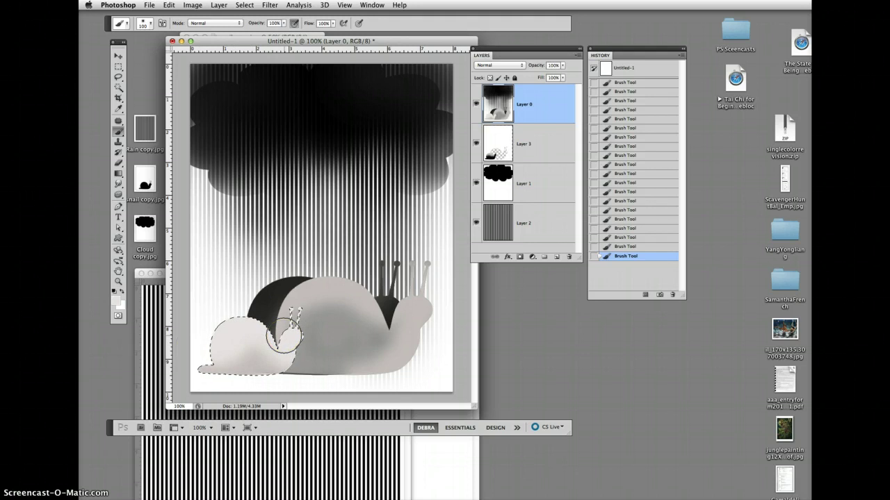
Revert the Brush Tool strokes through History, hide Layer 0, and trash Layer 3
click(615, 247)
click(613, 238)
click(611, 228)
click(606, 220)
click(601, 210)
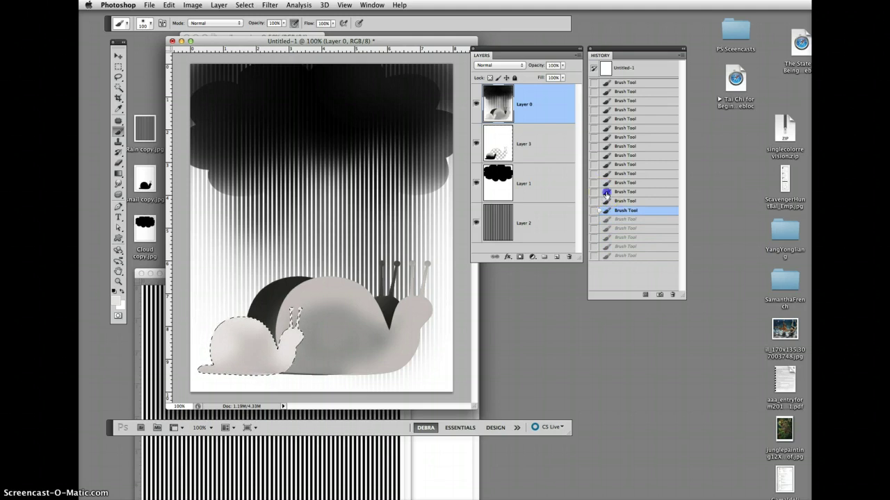
click(605, 201)
click(605, 192)
click(605, 183)
click(605, 174)
click(604, 165)
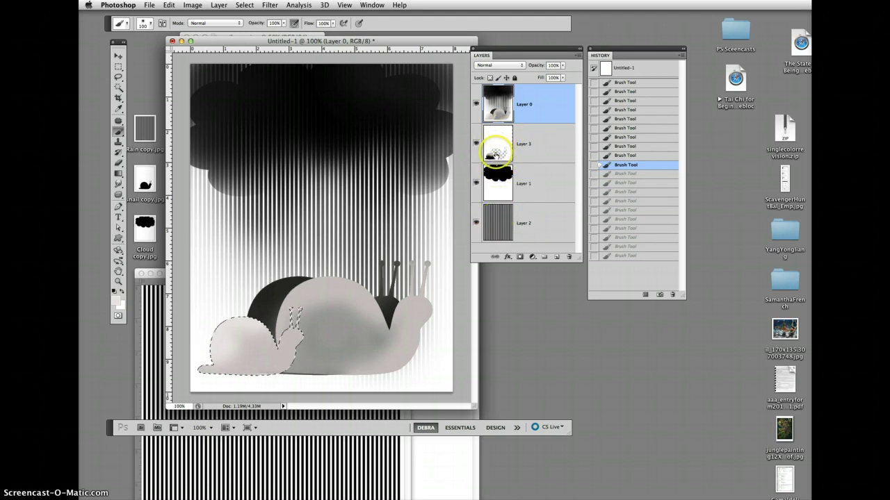
click(476, 101)
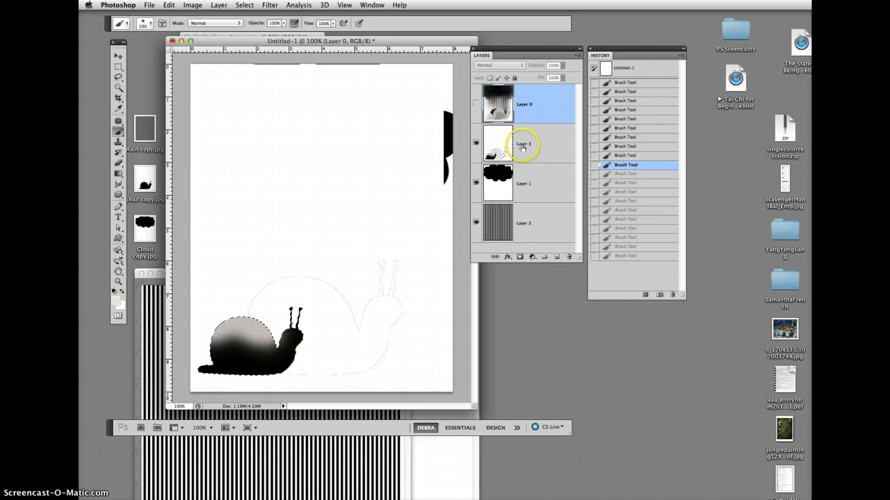
drag(523, 147, 570, 256)
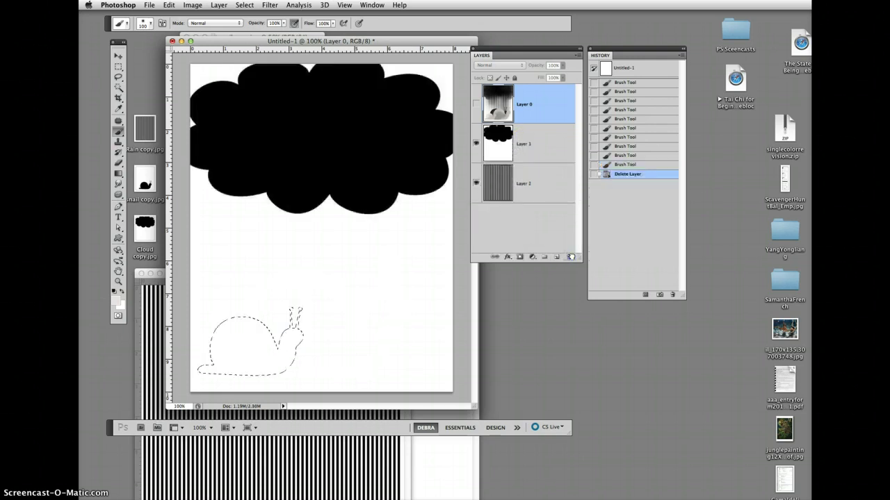
Deselect, copy snail copy.jpg into the poster, and move the snail to the lower middle
key(super+d)
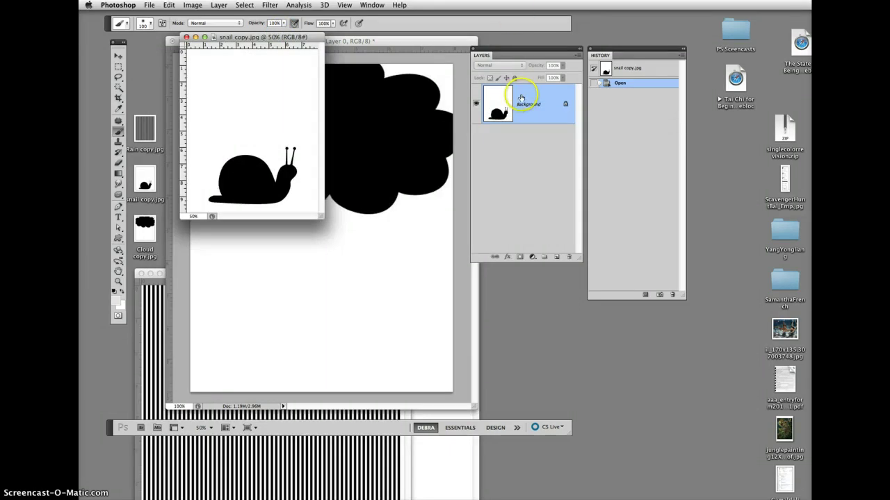
drag(509, 95, 338, 292)
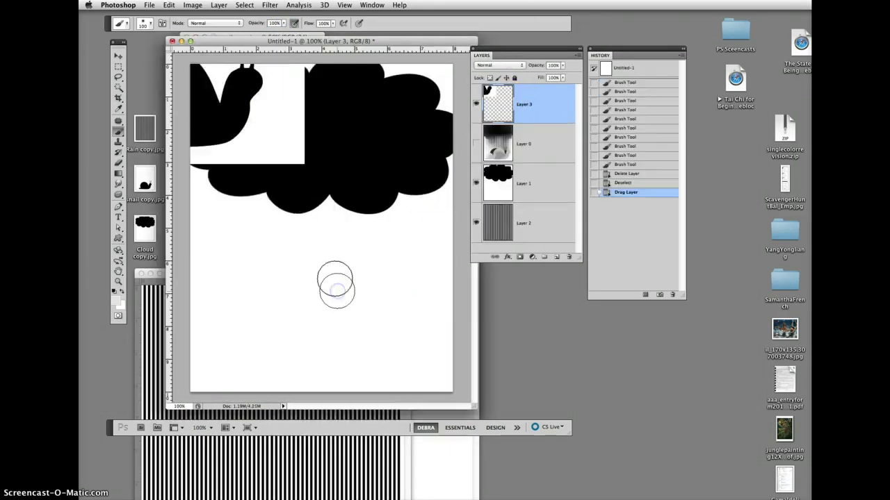
click(118, 56)
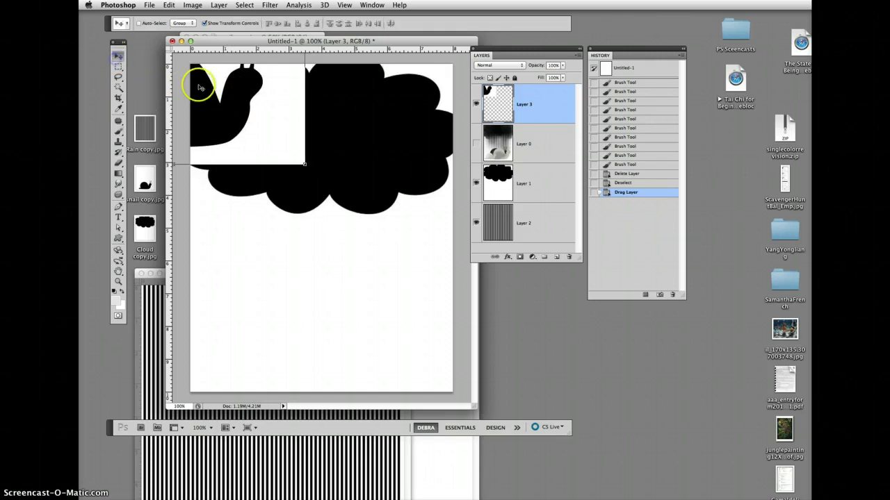
drag(235, 96, 374, 329)
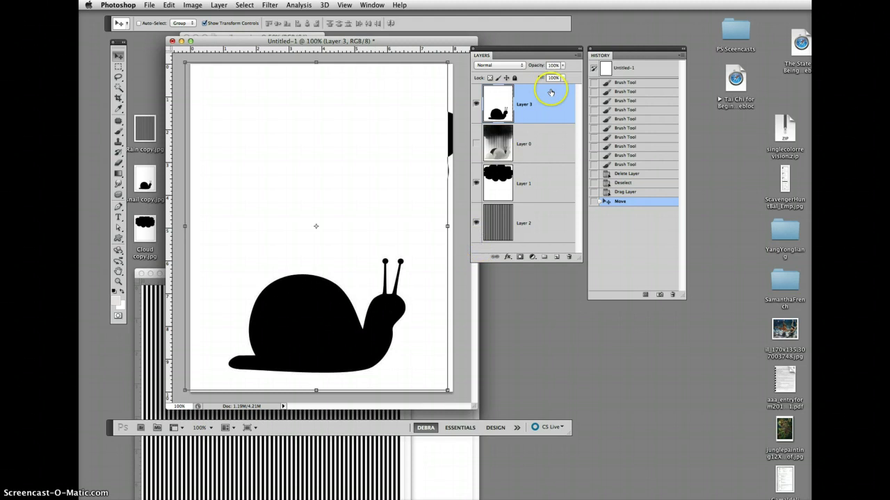
Place Layer 3 below Layer 0 and make Layer 0 visible again
drag(546, 99, 534, 162)
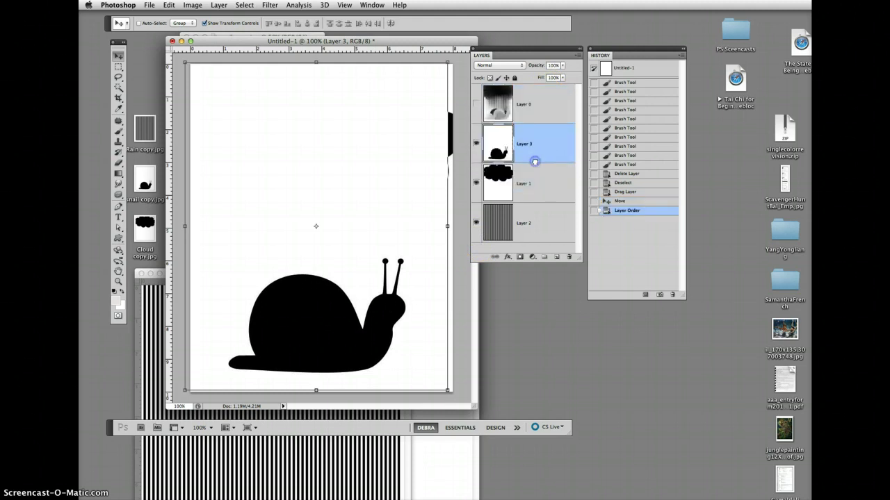
click(476, 101)
click(474, 104)
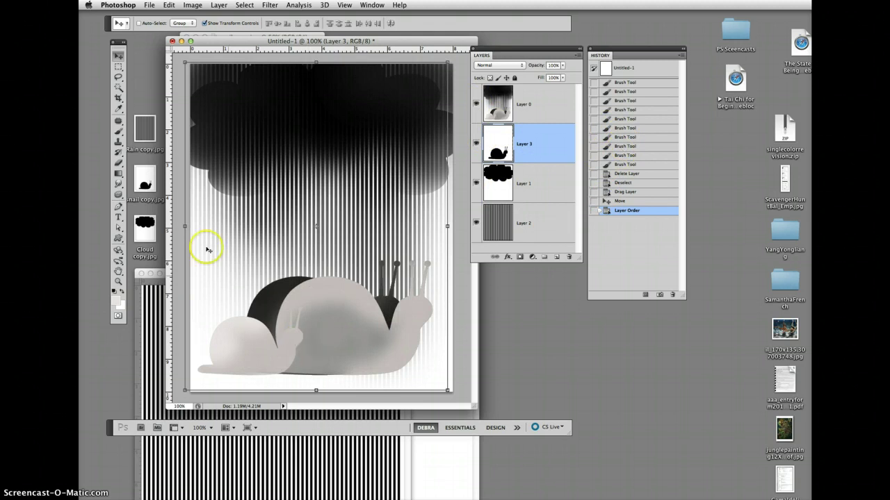
With a 250 px white brush, paint over the lower poster on Layer 0, undoing a stray stroke first
click(118, 130)
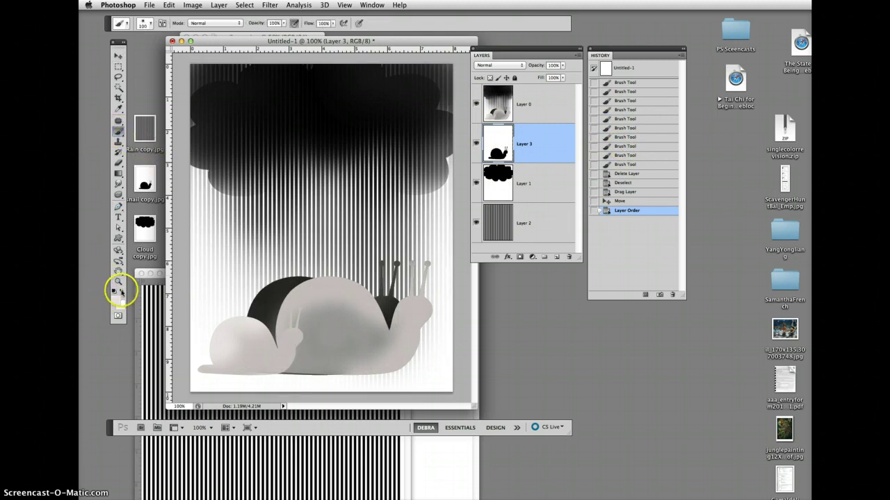
click(122, 292)
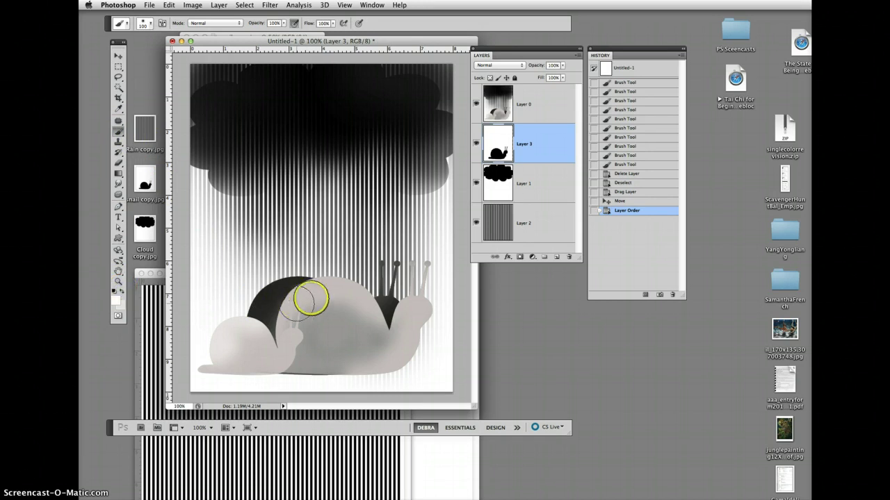
key(bracketright)
key(bracketright)
key(bracketright)
key(bracketright)
key(bracketright)
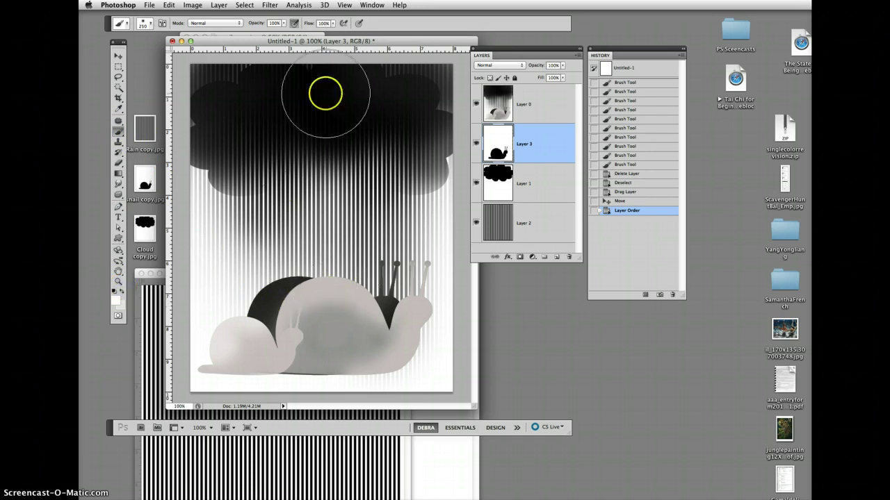
click(289, 331)
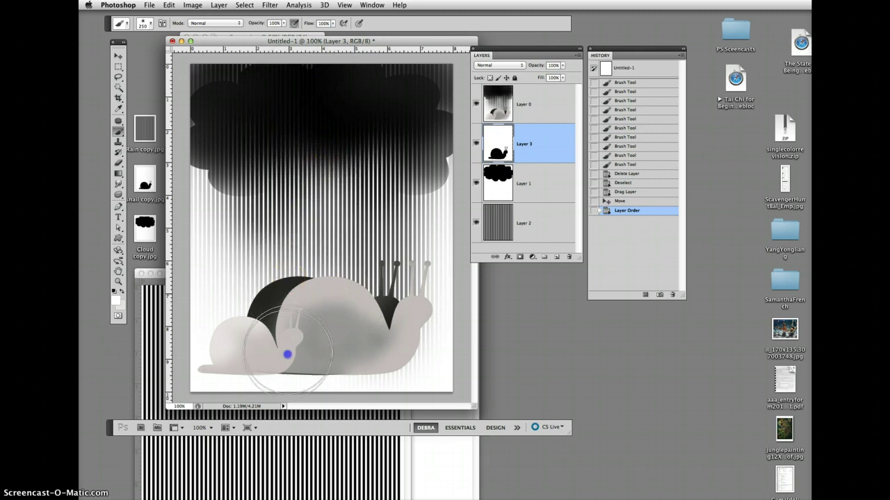
drag(289, 331, 276, 304)
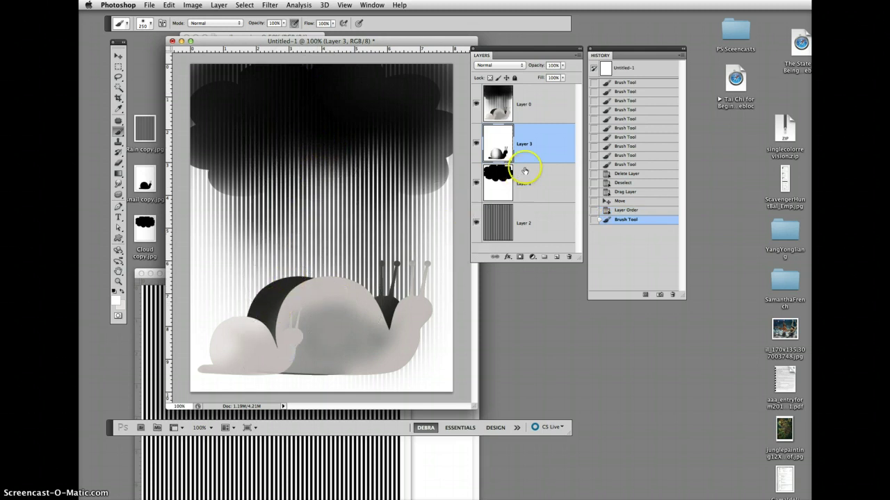
key(ctrl+z)
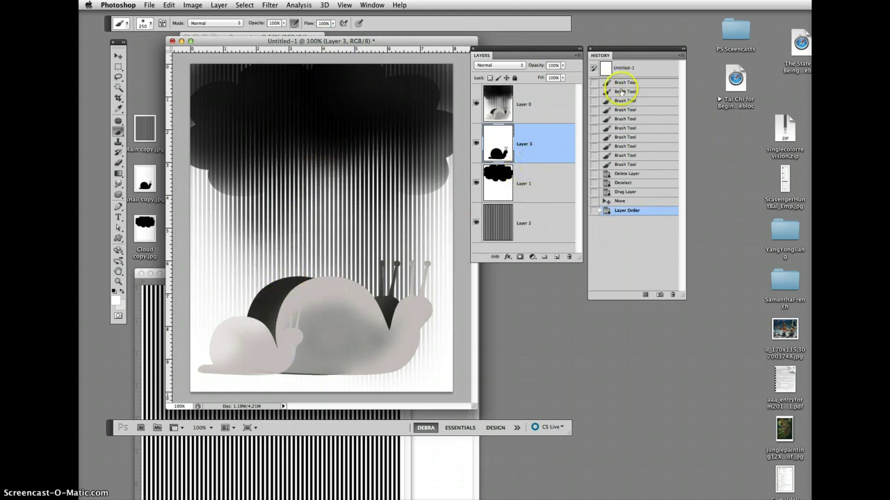
click(533, 98)
mouse_move(266, 234)
mouse_down()
mouse_move(288, 248)
mouse_move(289, 346)
mouse_move(252, 292)
mouse_move(218, 341)
mouse_move(338, 248)
mouse_move(352, 333)
mouse_move(373, 311)
mouse_move(352, 318)
mouse_move(312, 359)
mouse_move(383, 312)
mouse_move(387, 362)
mouse_move(397, 264)
mouse_move(419, 338)
mouse_move(388, 403)
mouse_move(268, 274)
mouse_move(269, 369)
mouse_move(343, 243)
mouse_move(341, 377)
mouse_up()
On Layer 2, Magic Wand one rain stripe and use Select > Similar to get all stripes
click(512, 234)
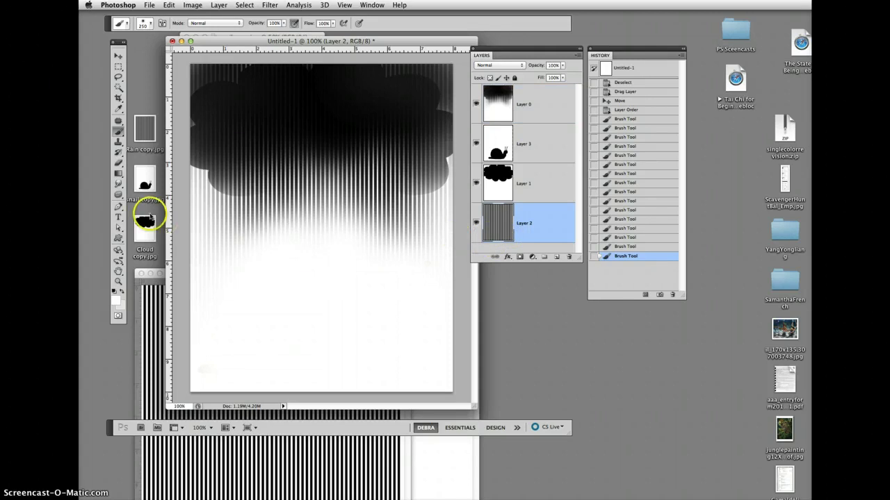
click(118, 87)
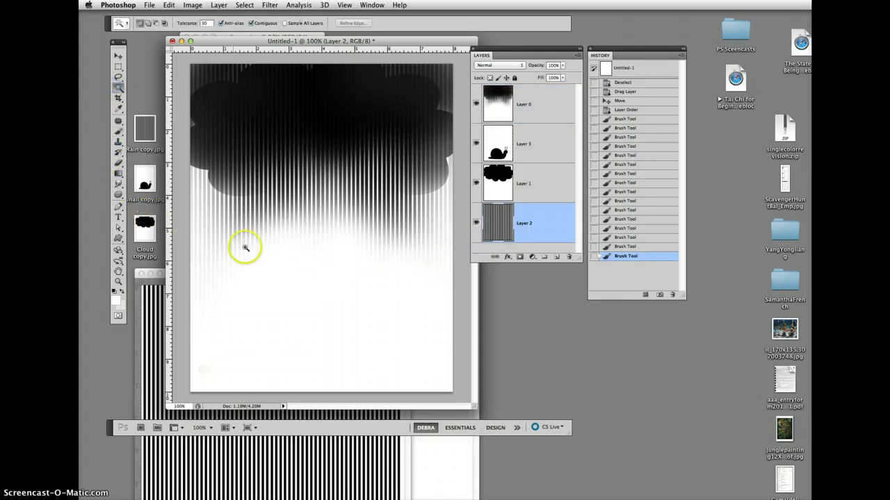
click(275, 297)
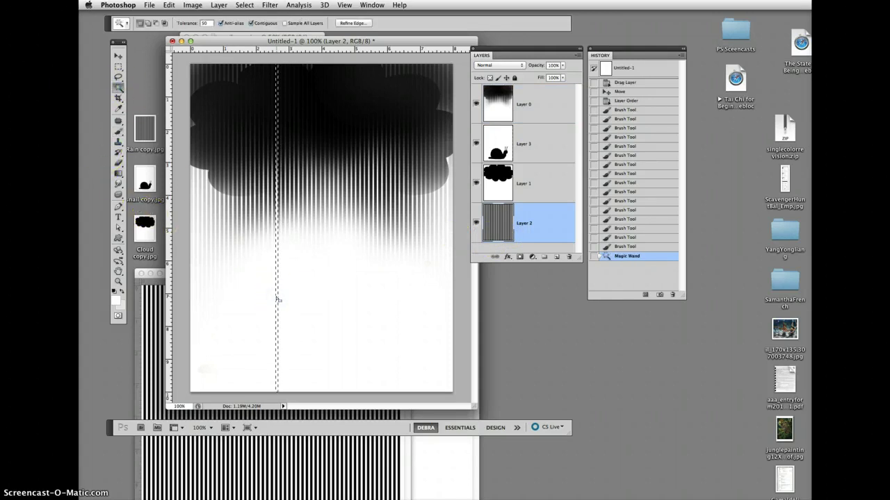
click(249, 6)
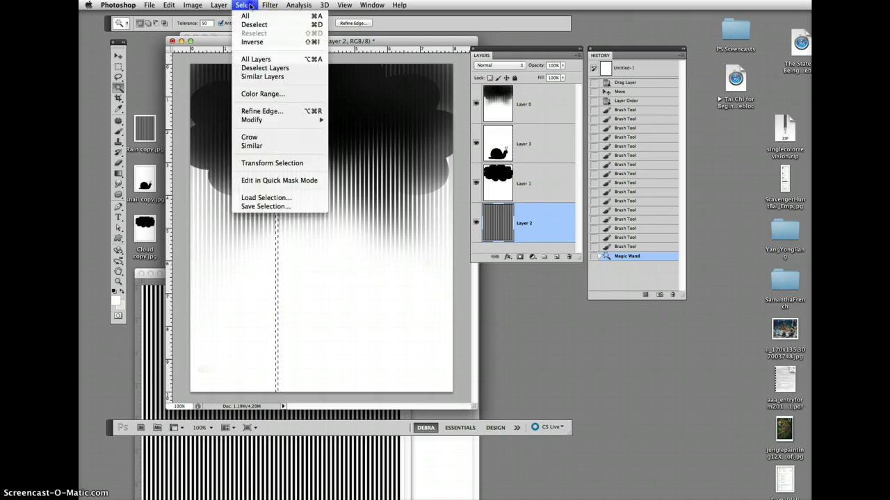
click(251, 147)
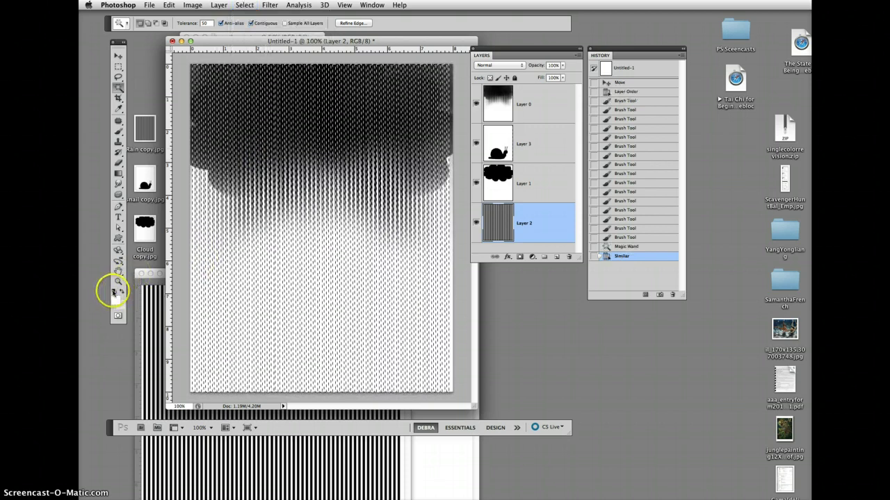
Reset to default black and white colours and brush a stroke inside the stripe selection
click(113, 290)
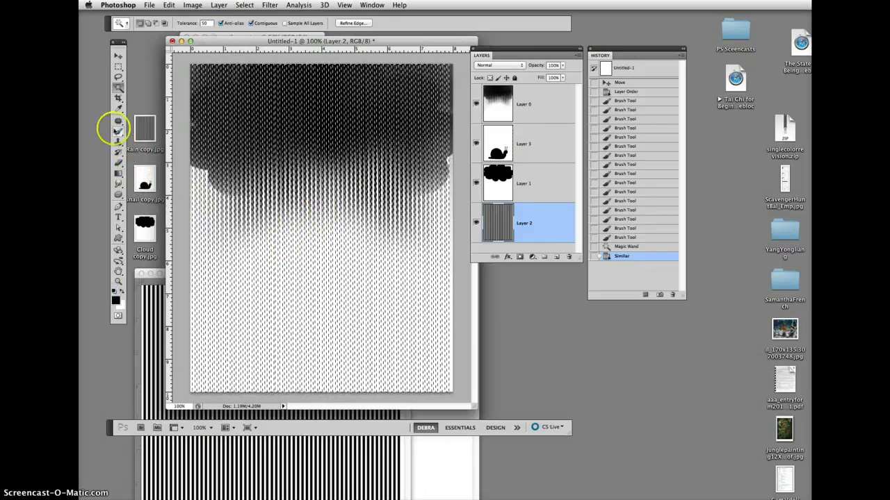
click(118, 131)
drag(319, 186, 308, 298)
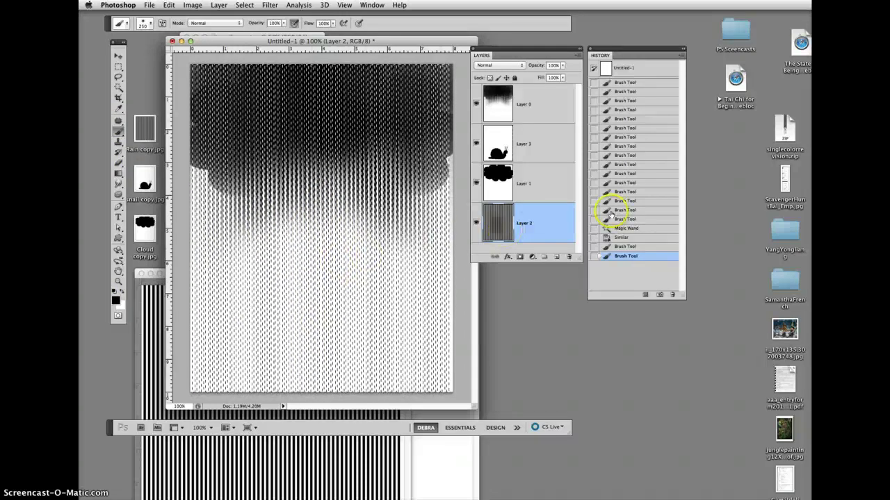
Revert History to the Similar selection and undo a dark test stroke on Layer 0
click(629, 238)
click(541, 96)
drag(367, 198, 353, 243)
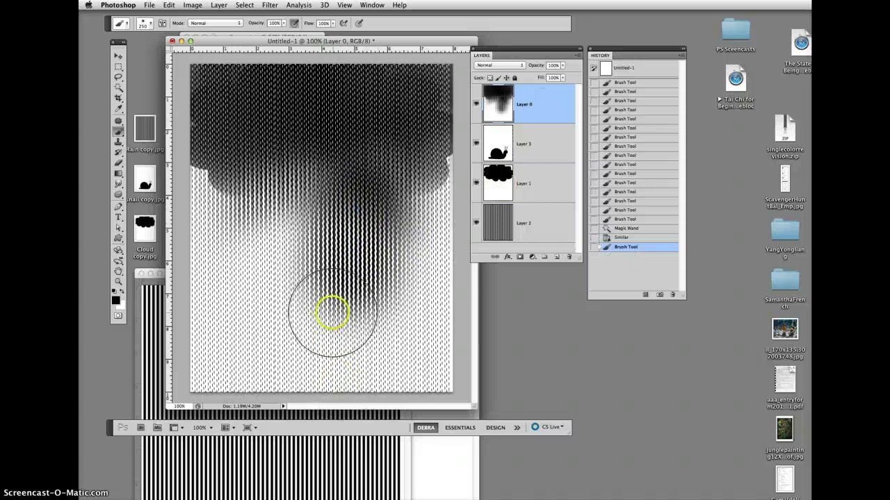
key(super+alt+z)
key(super+alt+z)
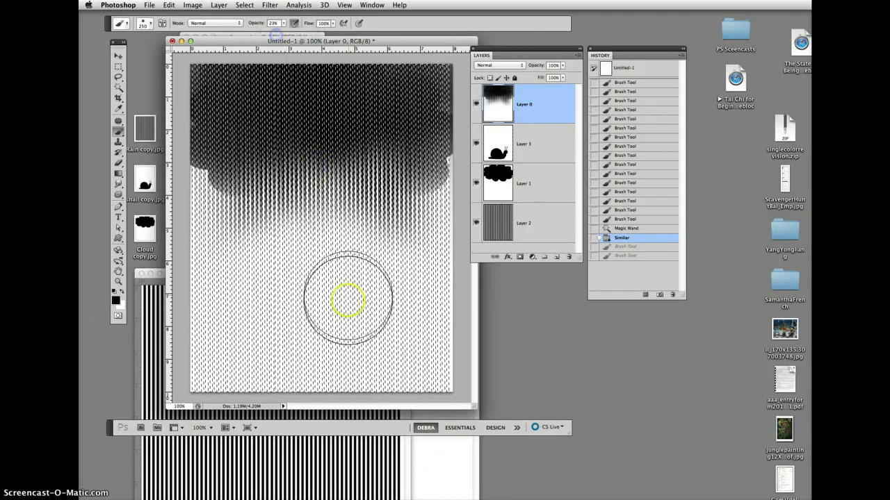
Paint 23% opacity strokes on Layer 0 fading the cloud into the stripes, then deselect
mouse_move(353, 304)
mouse_down()
mouse_move(333, 187)
mouse_move(327, 266)
mouse_move(297, 147)
mouse_move(331, 328)
mouse_up()
mouse_move(394, 178)
mouse_down()
mouse_move(393, 294)
mouse_move(328, 325)
mouse_up()
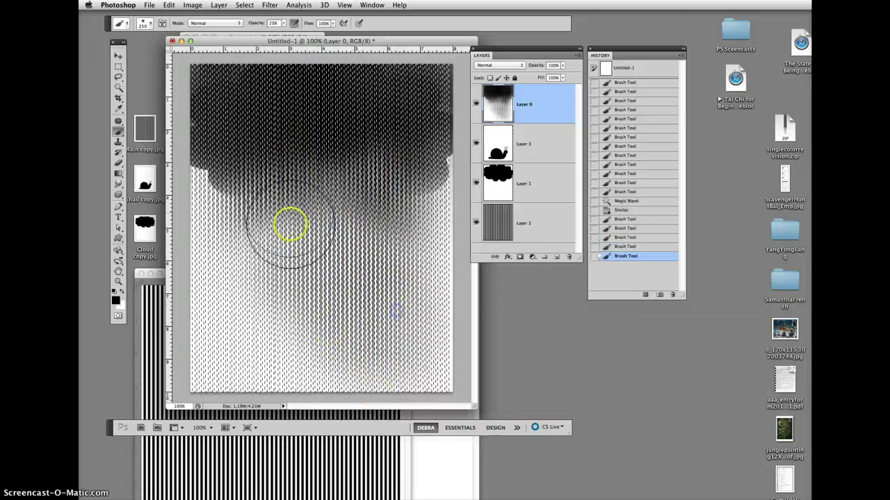
mouse_move(277, 229)
mouse_down()
mouse_move(266, 337)
mouse_move(322, 217)
mouse_move(326, 283)
mouse_move(326, 193)
mouse_move(327, 248)
mouse_move(273, 191)
mouse_move(335, 347)
mouse_move(376, 304)
mouse_move(377, 267)
mouse_up()
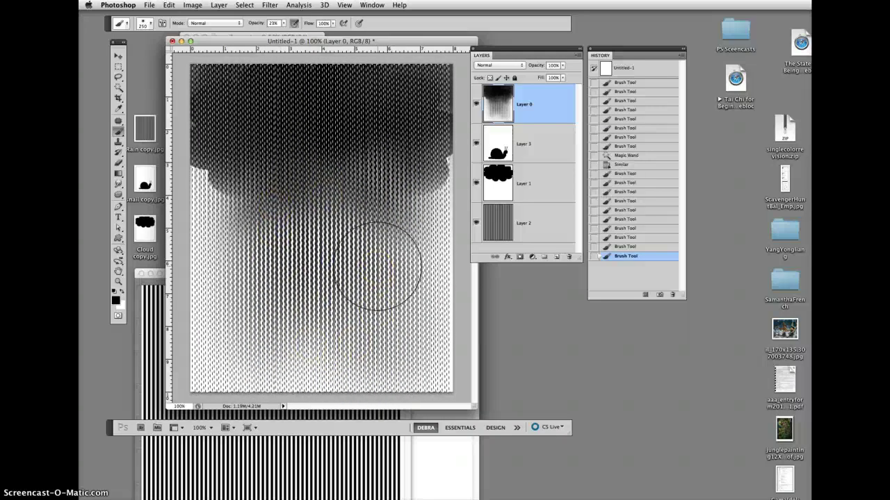
key(ctrl+d)
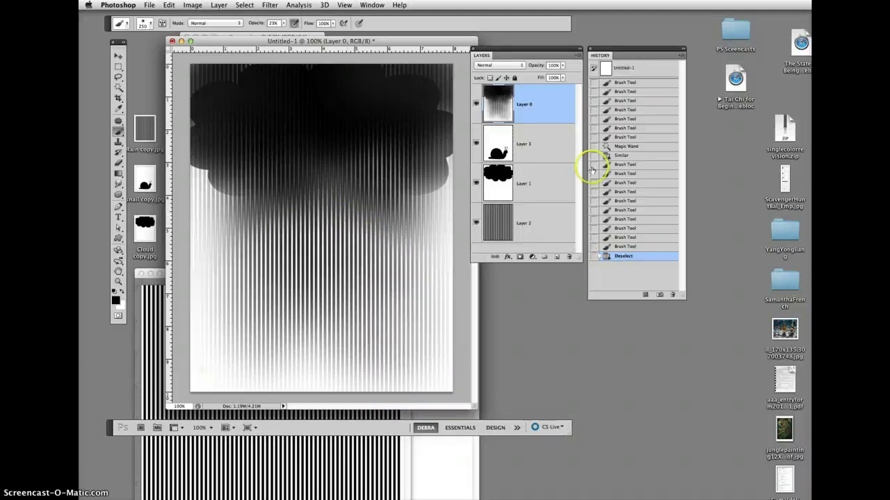
Select Layer 3, hide Layer 0, and Magic Wand the black snail shape
click(529, 150)
click(477, 103)
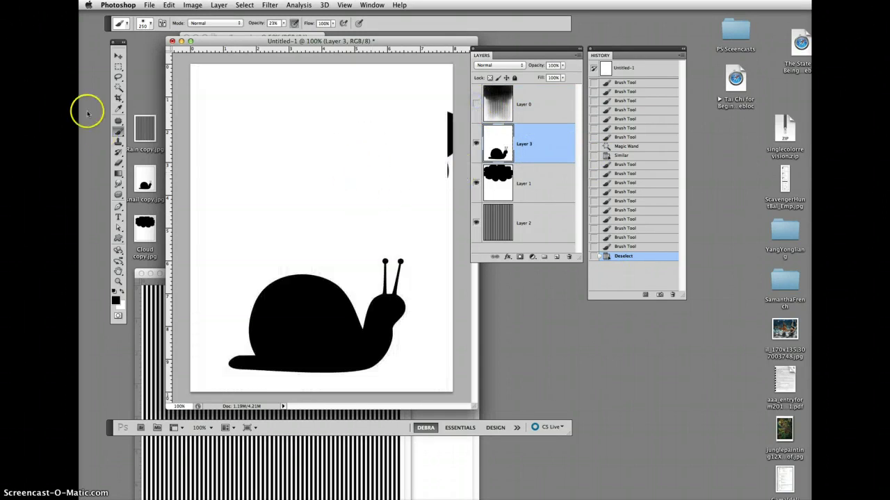
click(117, 87)
click(300, 319)
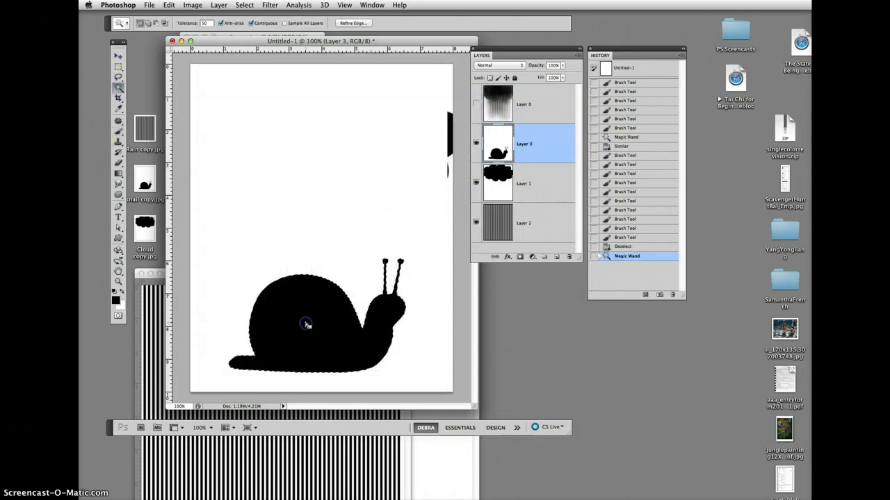
Free Transform the snail to about 188%, apply it, and show Layer 0 again
click(116, 56)
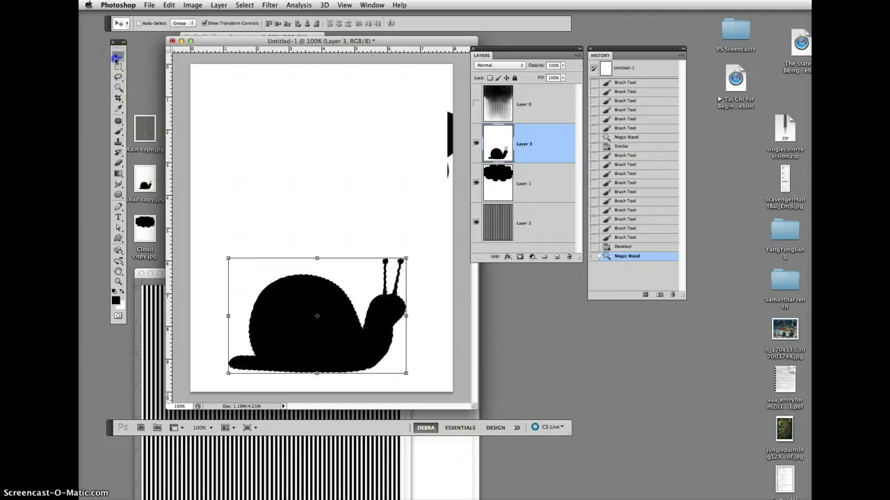
drag(228, 258, 225, 255)
drag(207, 216, 216, 165)
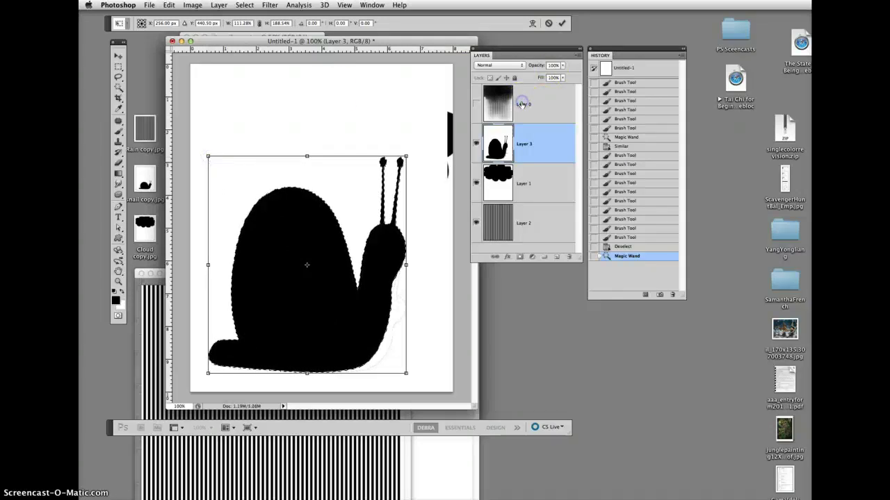
click(475, 109)
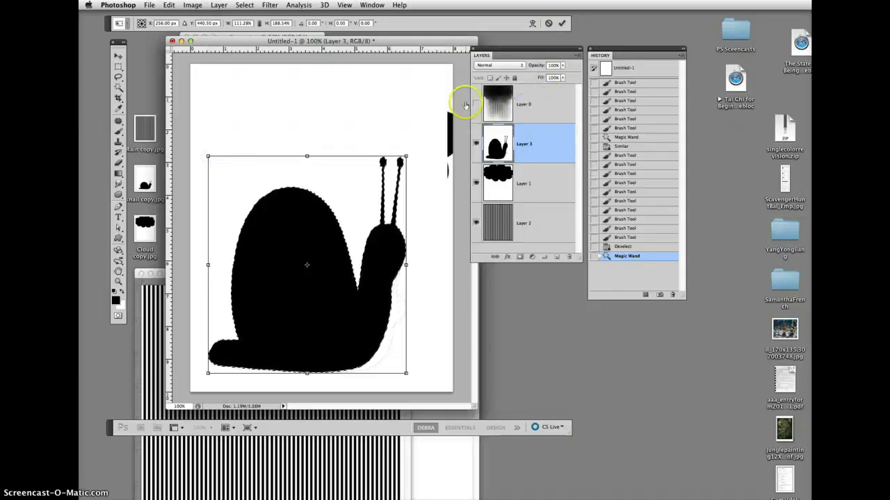
click(118, 55)
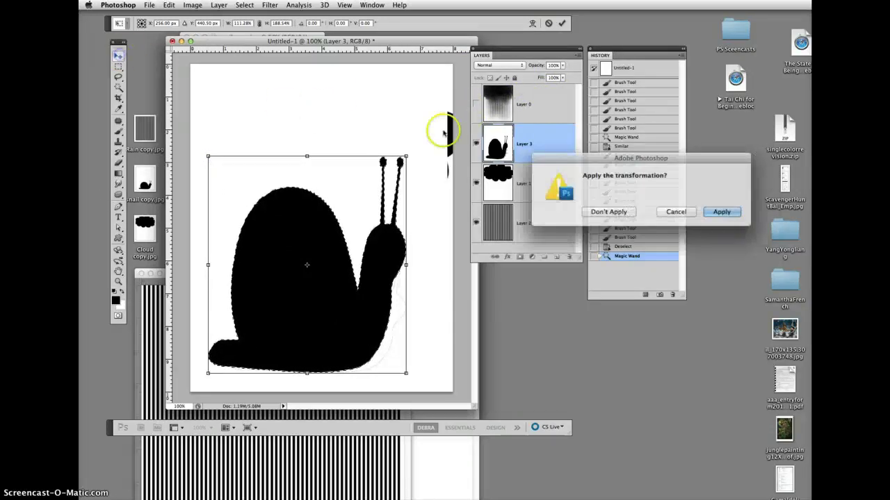
click(723, 211)
click(544, 156)
click(544, 119)
click(476, 104)
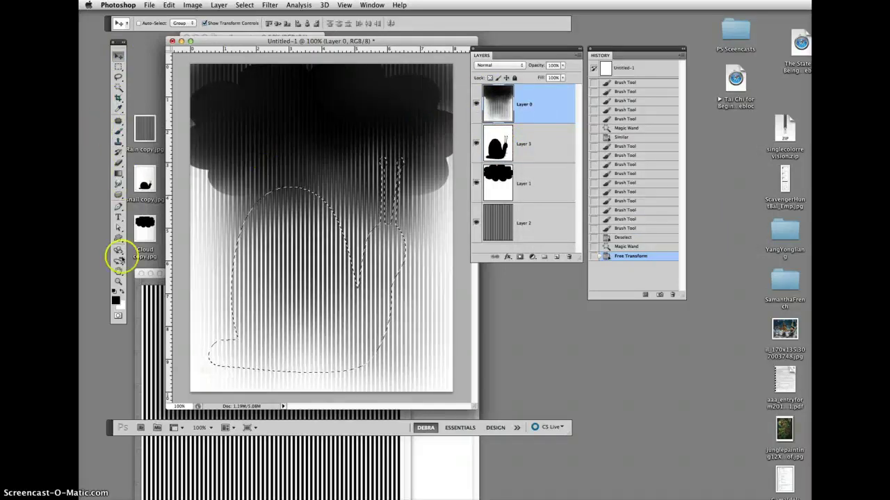
Fill the snail outline on Layer 0 with dark grey #6c6969 at raised brush opacity
click(118, 132)
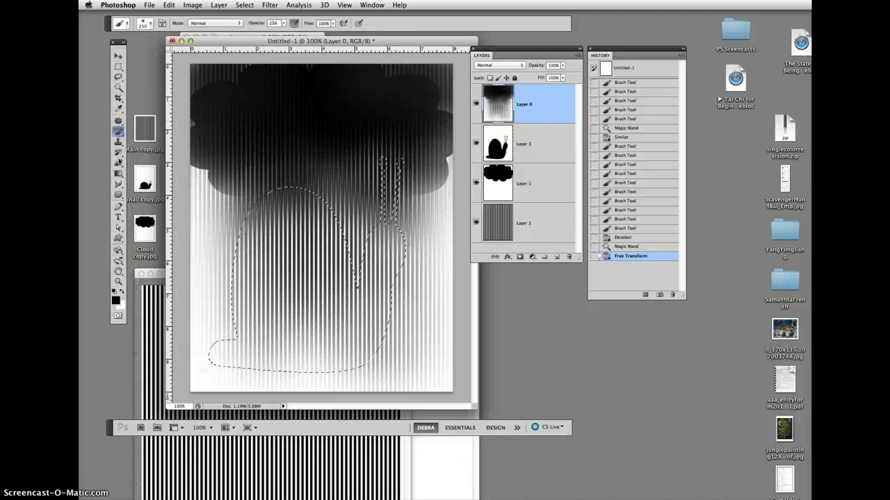
click(117, 296)
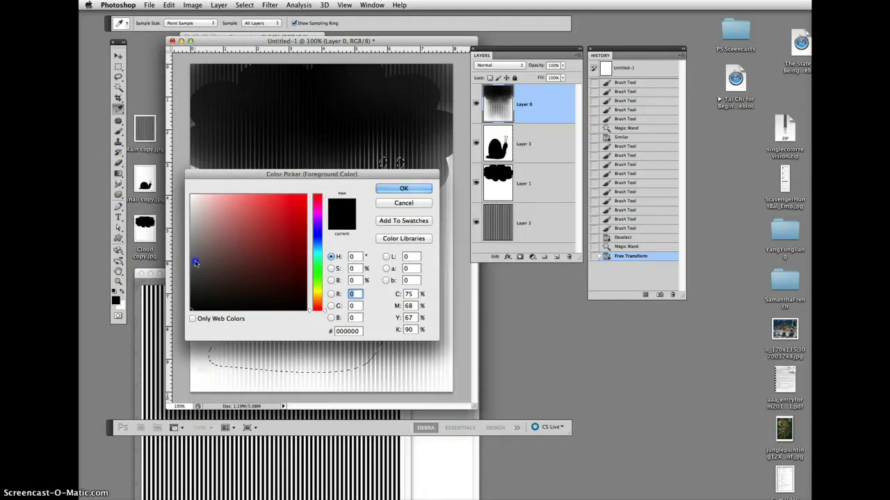
click(403, 188)
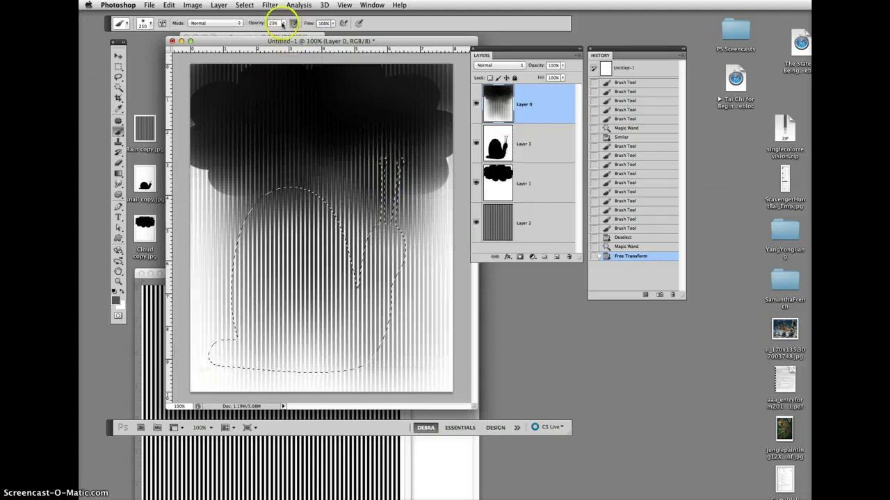
drag(283, 23, 287, 44)
mouse_move(340, 76)
mouse_down()
mouse_move(399, 148)
mouse_move(325, 227)
mouse_up()
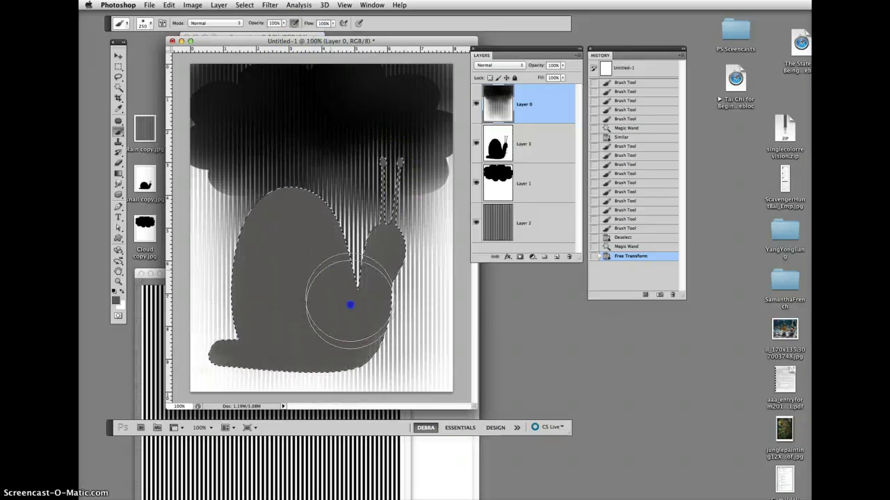
mouse_move(390, 214)
mouse_down()
mouse_move(362, 119)
mouse_move(362, 289)
mouse_move(278, 188)
mouse_move(262, 248)
mouse_up()
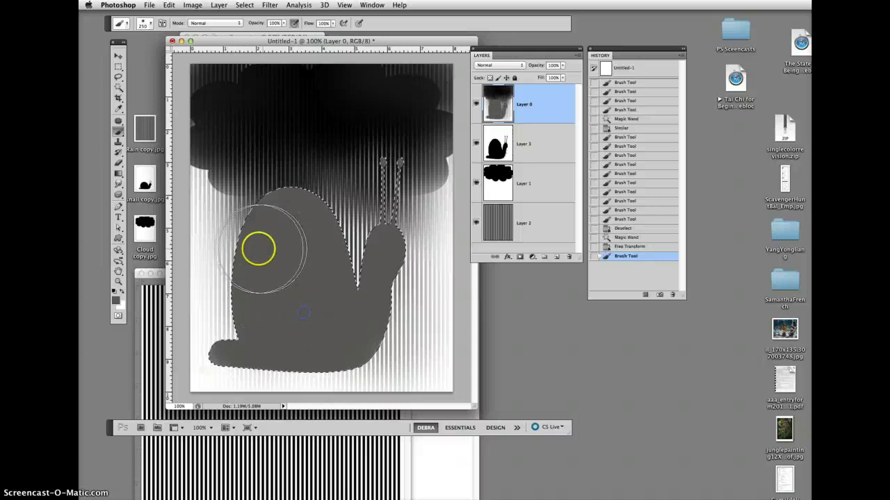
Darken the snail's edges, antennae and head with #474747, then deselect
click(115, 301)
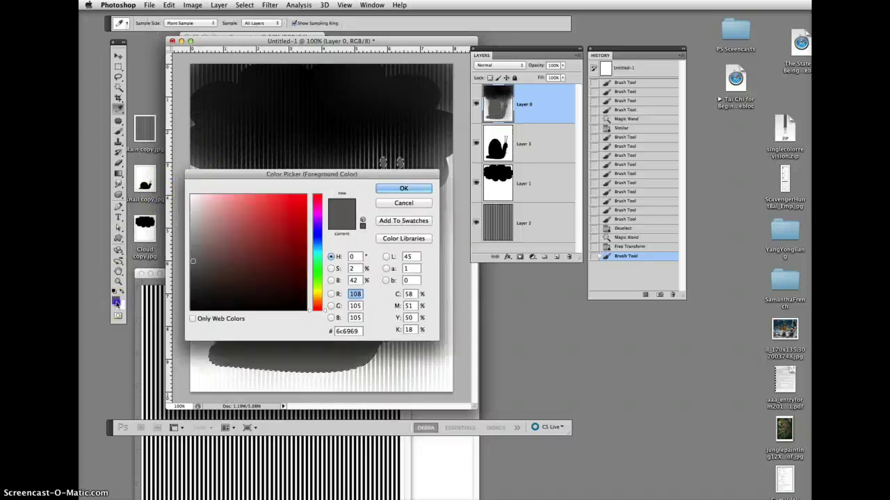
click(190, 278)
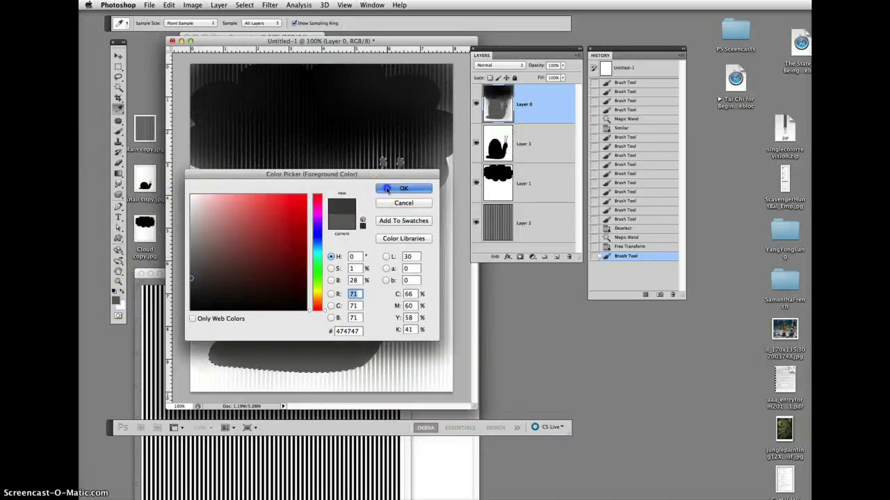
click(387, 190)
mouse_move(233, 264)
mouse_down()
mouse_move(227, 229)
mouse_move(223, 288)
mouse_move(239, 311)
mouse_move(225, 209)
mouse_move(311, 196)
mouse_move(241, 327)
mouse_up()
mouse_move(210, 356)
mouse_down()
mouse_move(274, 367)
mouse_move(388, 340)
mouse_move(355, 346)
mouse_up()
drag(388, 160, 392, 256)
click(390, 144)
drag(393, 149, 389, 238)
click(355, 223)
key(super+d)
click(354, 223)
Lighten the snail's body and head with mid grey #8c8a8a, then pick a lighter grey
click(116, 301)
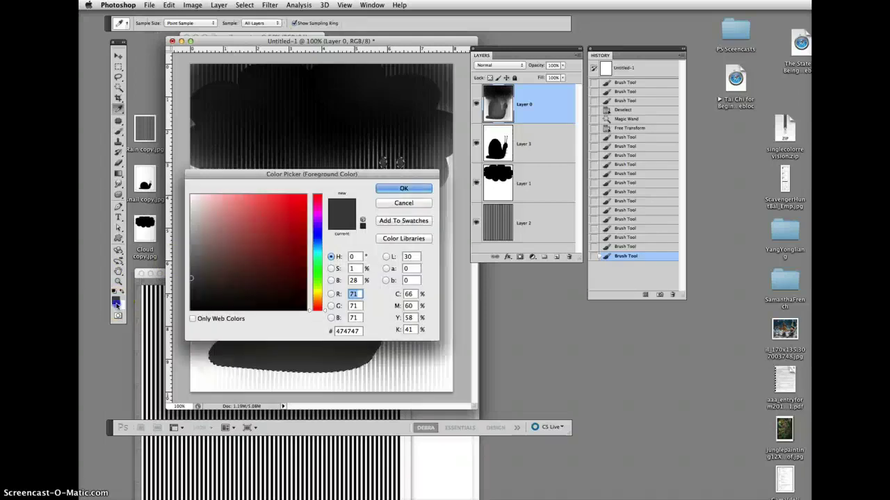
click(192, 246)
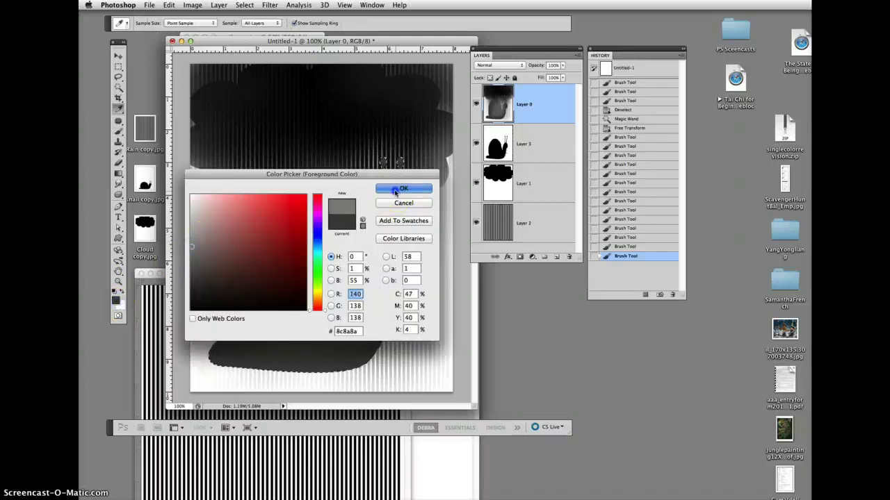
click(403, 188)
click(387, 150)
mouse_move(385, 146)
mouse_down()
mouse_move(399, 255)
mouse_move(396, 212)
mouse_move(403, 238)
mouse_move(383, 221)
mouse_move(397, 258)
mouse_up()
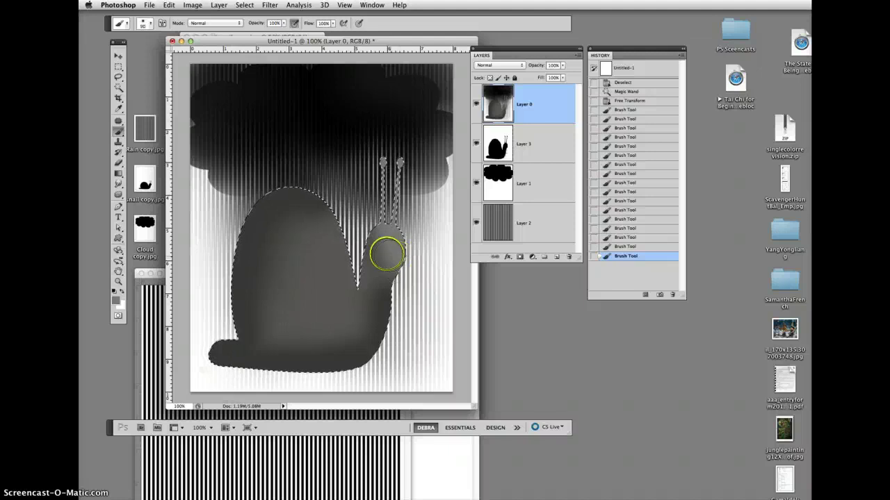
click(385, 241)
click(387, 243)
click(386, 244)
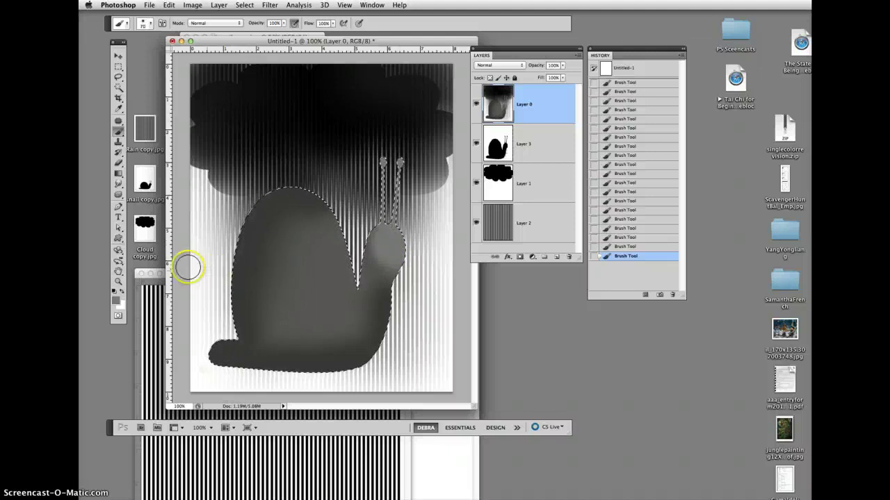
click(115, 302)
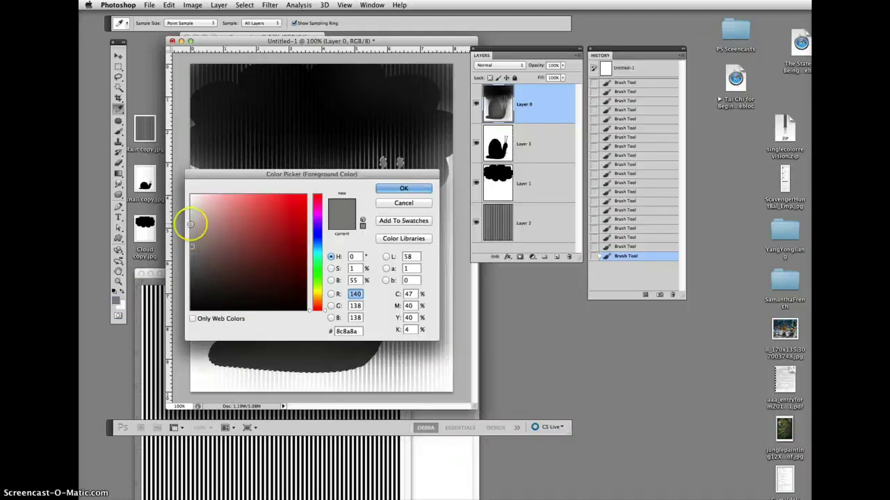
click(394, 187)
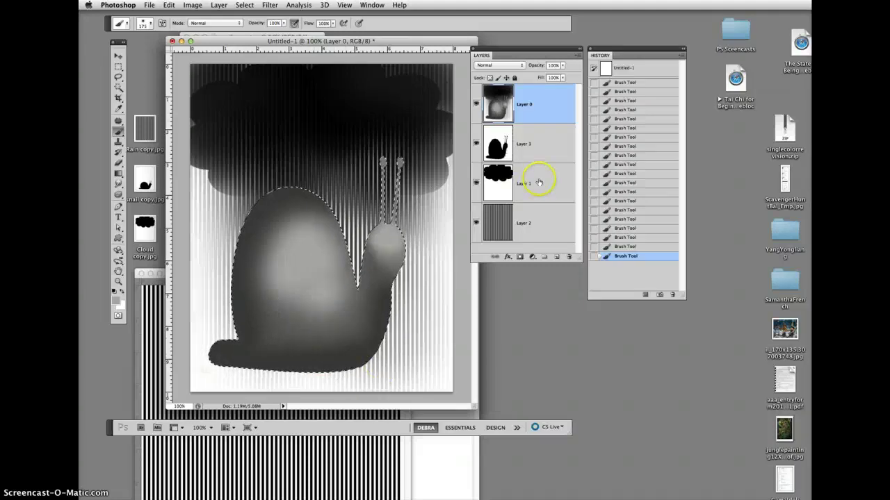
Shrink the Layer 3 snail to about 75%, shift it right, apply, and reshow Layer 0
click(476, 103)
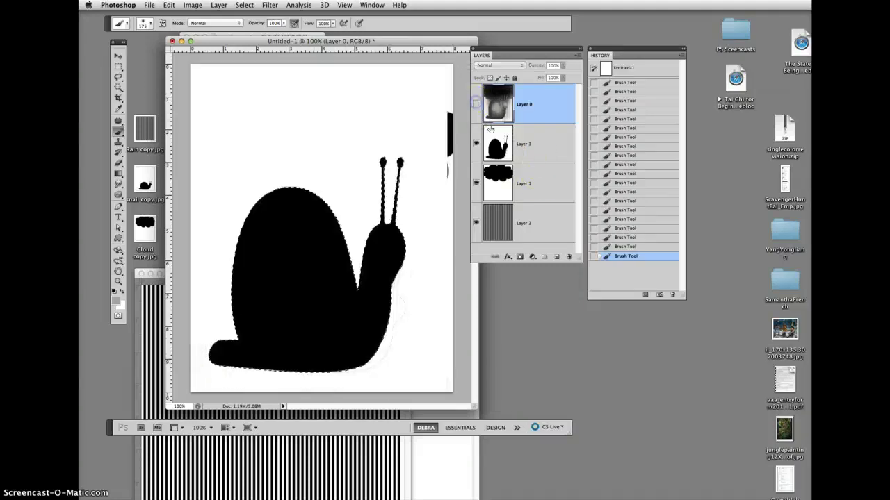
click(524, 154)
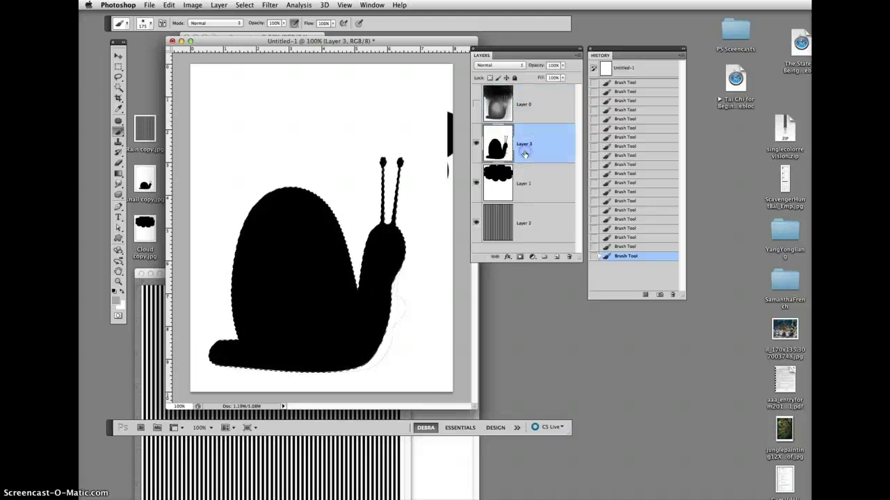
click(118, 55)
drag(210, 155, 253, 207)
drag(323, 298, 355, 306)
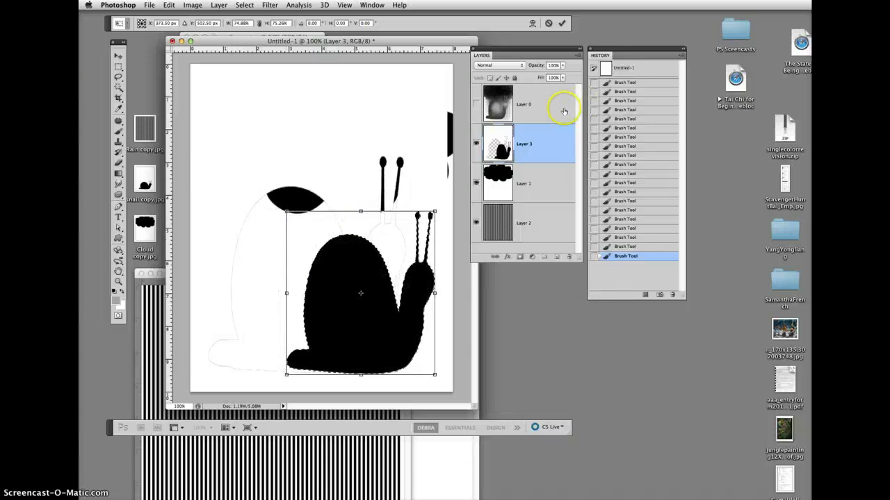
click(118, 54)
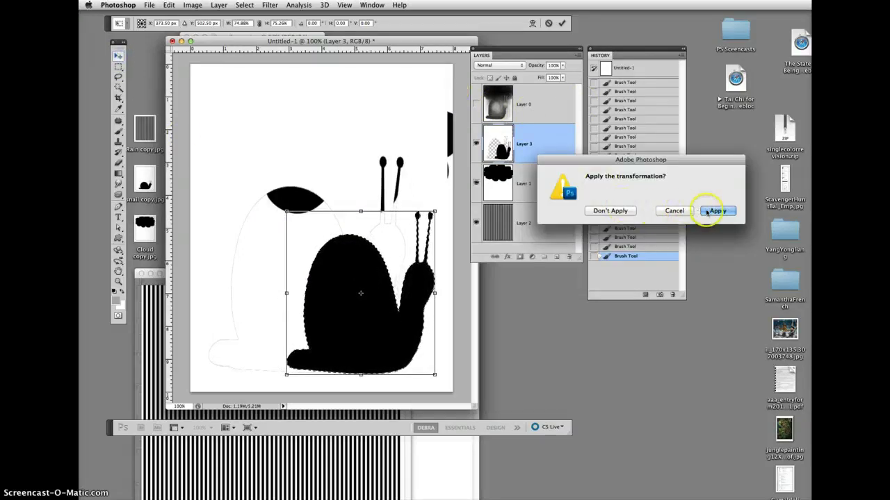
click(718, 210)
click(486, 99)
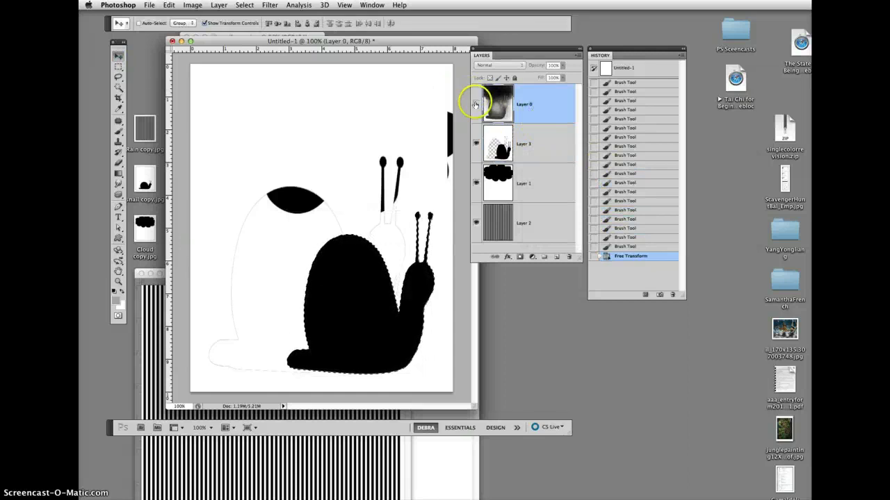
click(476, 103)
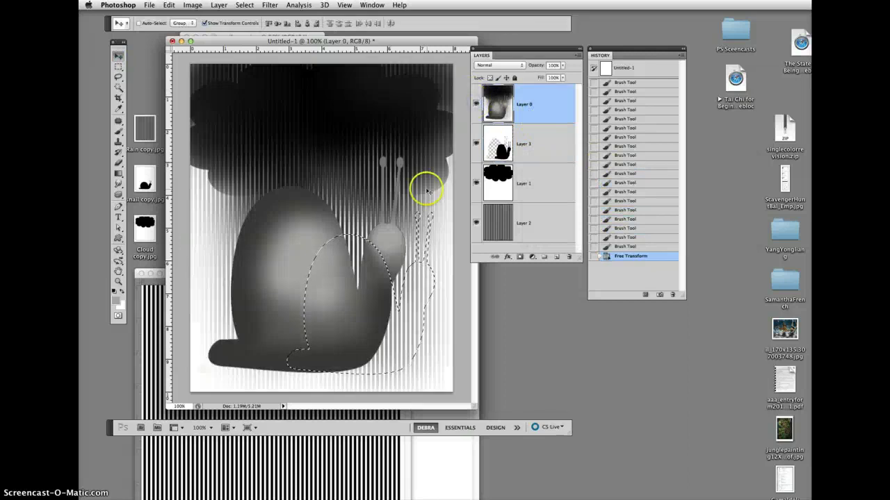
Choose a slightly lighter gray as the foreground colour in the Color Picker
click(115, 300)
drag(191, 226, 192, 229)
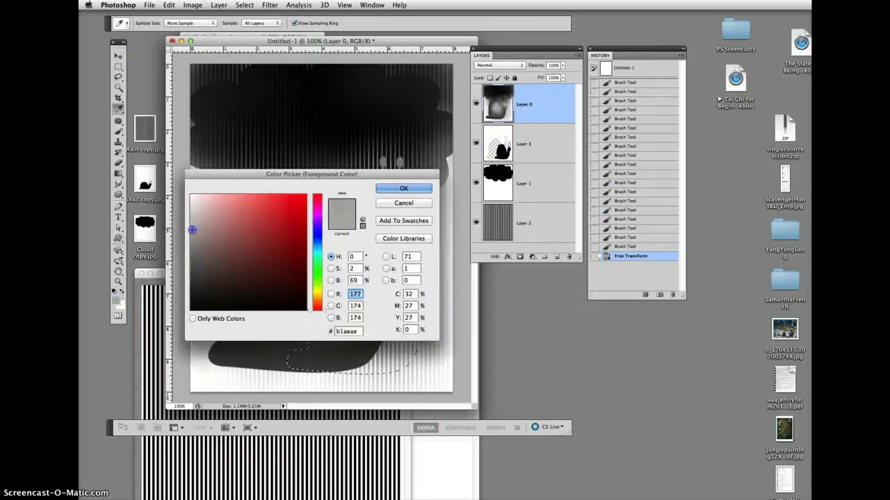
drag(242, 213, 192, 226)
click(374, 192)
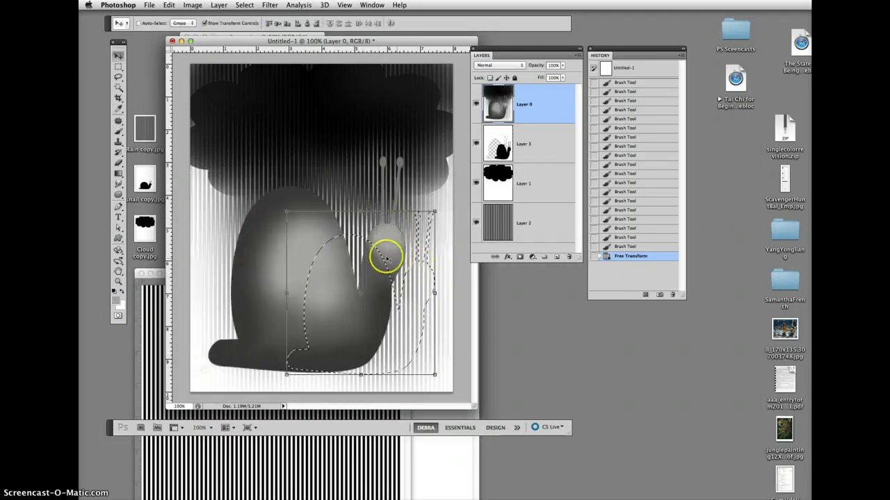
Paint the smaller snail's head and body light gray on Layer 0 with adjusted opacity
click(118, 130)
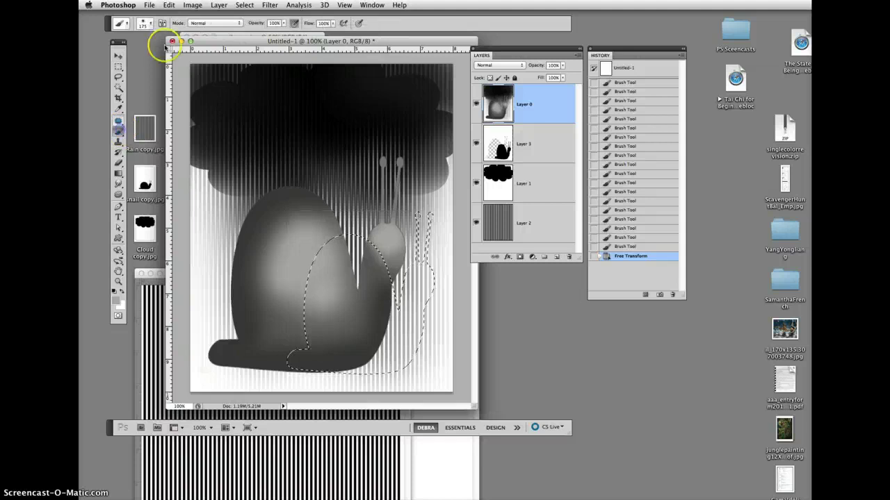
click(285, 23)
click(283, 24)
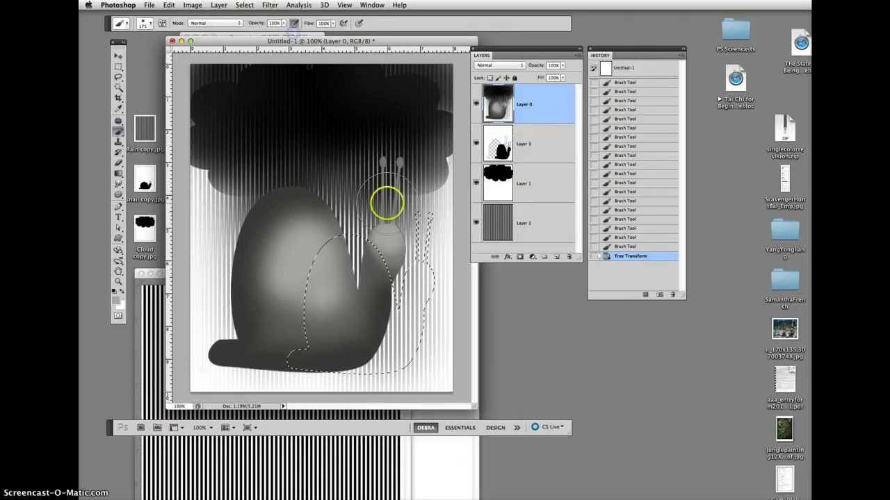
click(419, 256)
drag(419, 257, 408, 306)
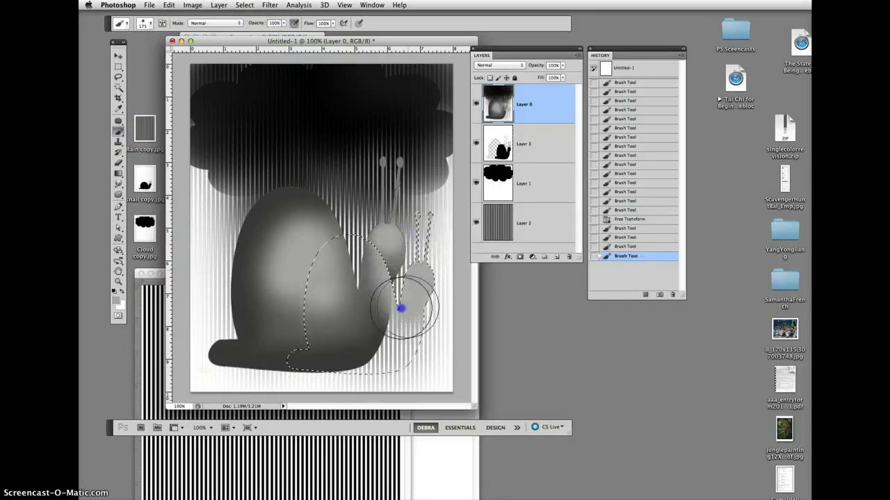
mouse_move(336, 251)
mouse_down()
mouse_move(322, 304)
mouse_move(337, 277)
mouse_up()
mouse_move(395, 352)
mouse_down()
mouse_move(297, 345)
mouse_move(299, 367)
mouse_move(340, 245)
mouse_move(372, 282)
mouse_up()
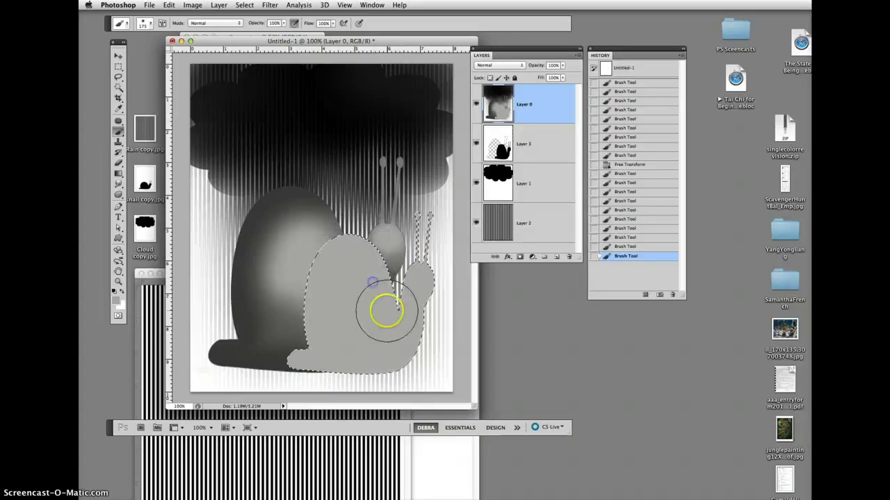
drag(416, 261, 423, 267)
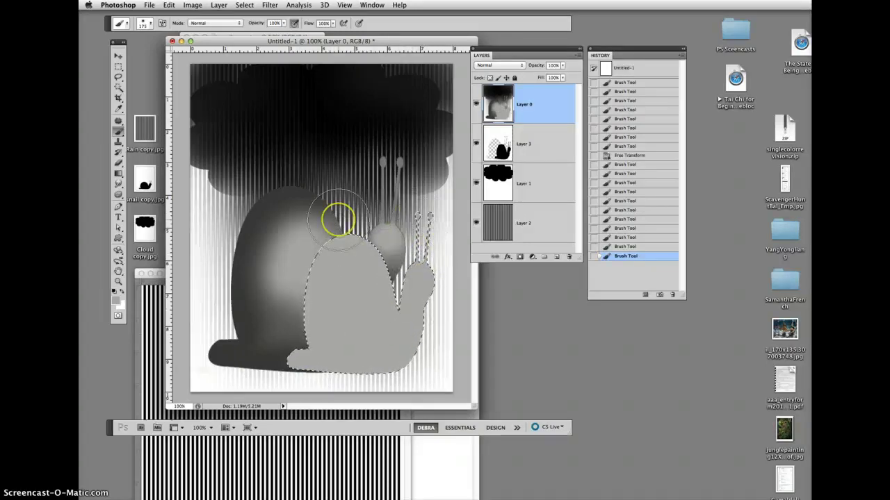
Start saving but cancel, then deselect and undo to restore the snail selection
key(super+s)
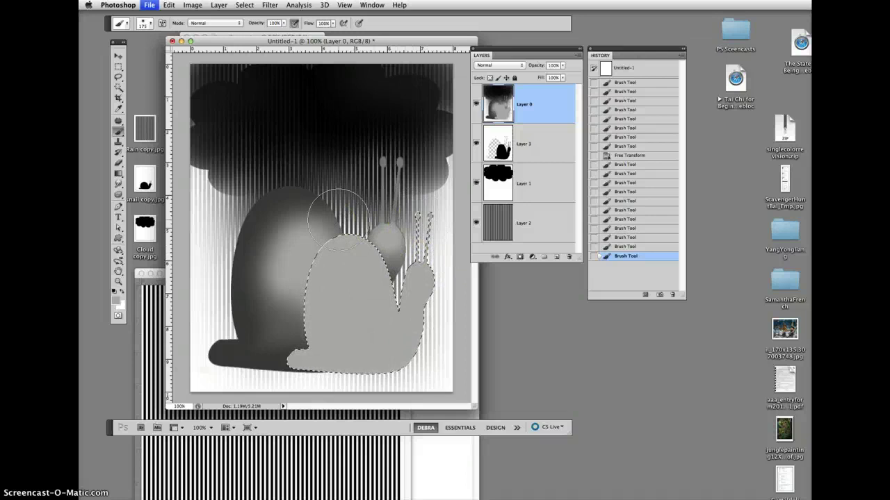
click(739, 360)
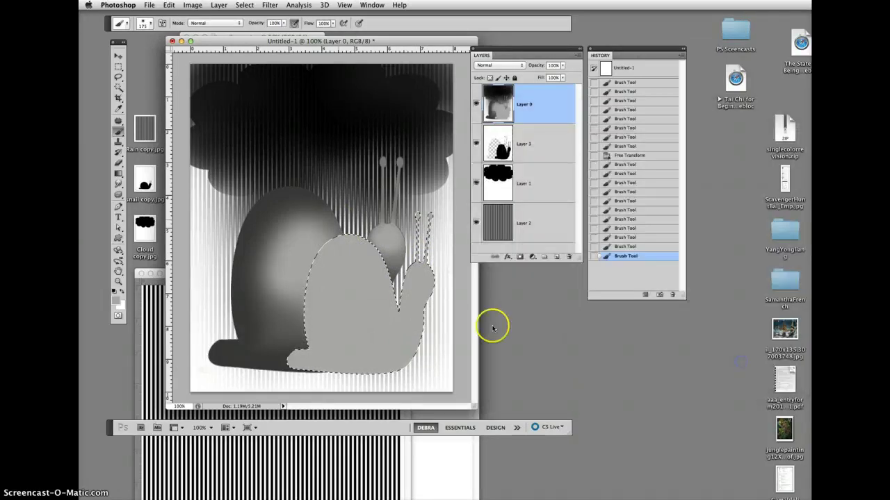
key(super+d)
key(super+z)
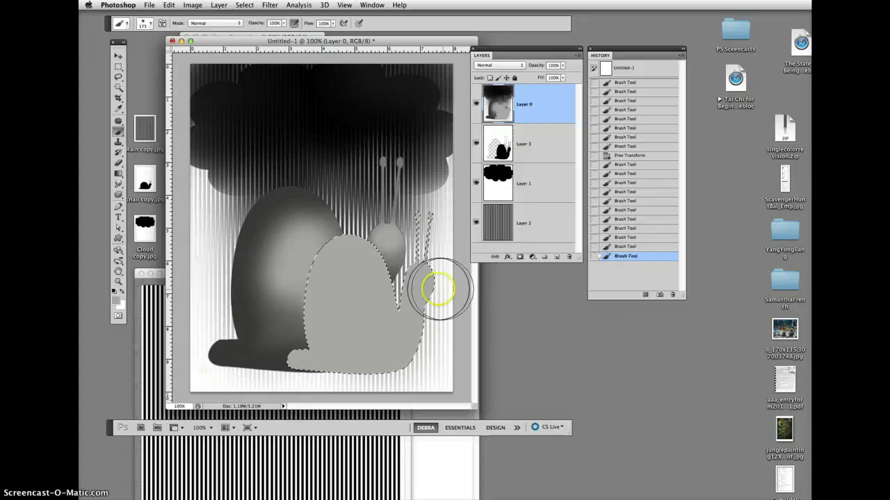
Set the foreground to medium gray #868282 and dab shadow near the snail's antennae
click(114, 300)
click(193, 248)
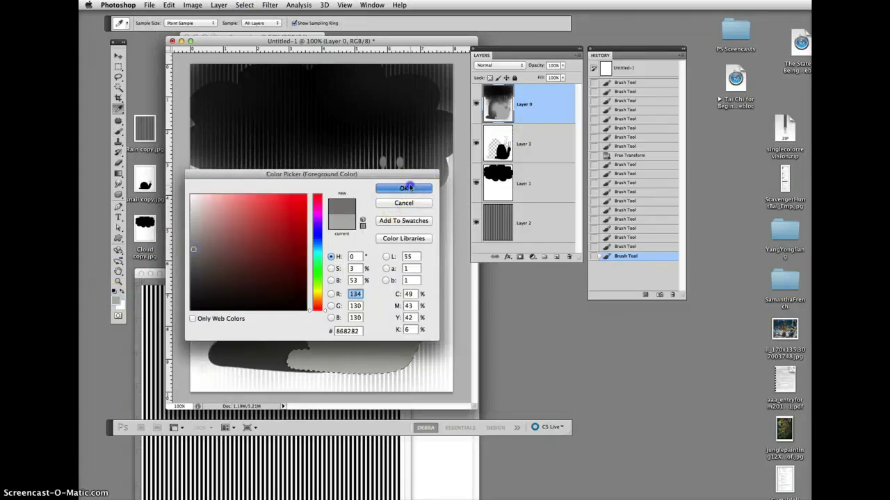
click(409, 187)
click(421, 243)
click(425, 245)
click(435, 246)
click(439, 252)
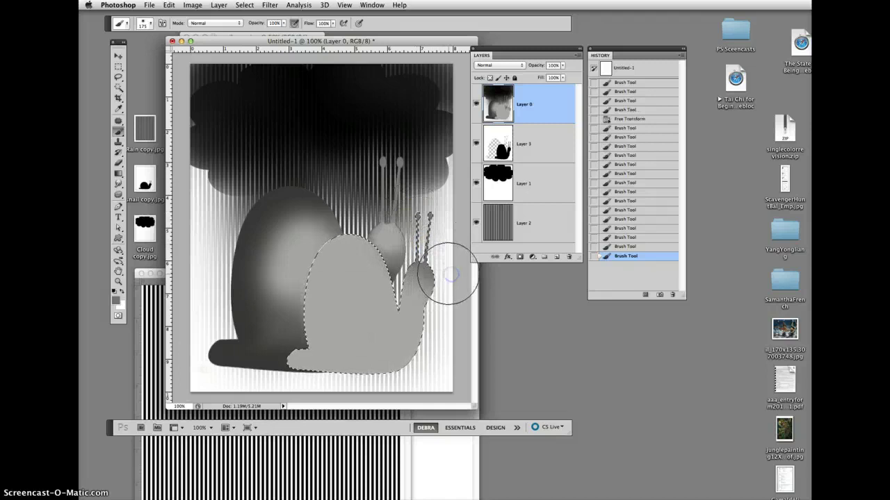
With a smaller brush, shade the head, lower shell, shell edge and shell-head joint darker gray
key(bracketleft)
key(bracketleft)
key(bracketleft)
click(446, 276)
drag(434, 278, 431, 285)
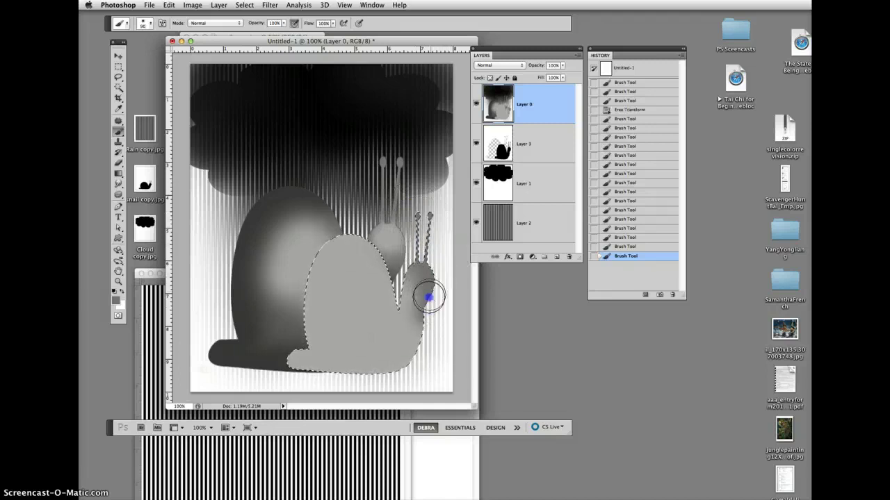
drag(418, 354, 350, 344)
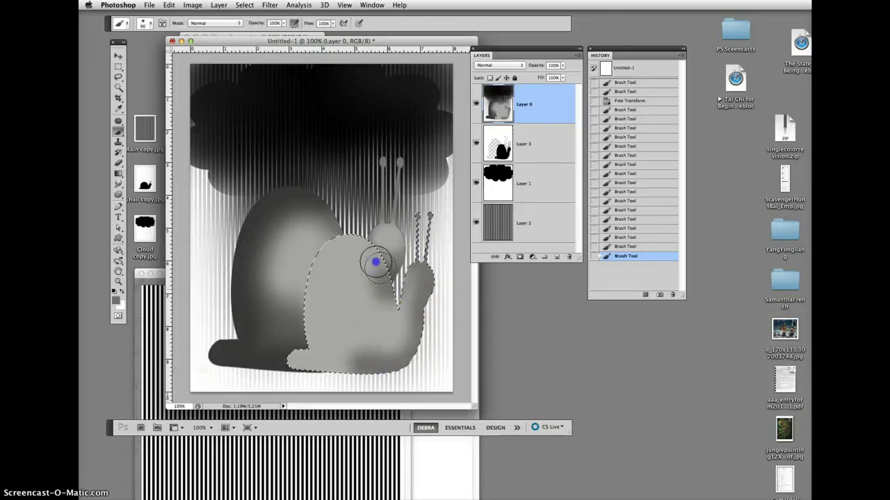
drag(305, 313, 301, 293)
drag(348, 240, 362, 246)
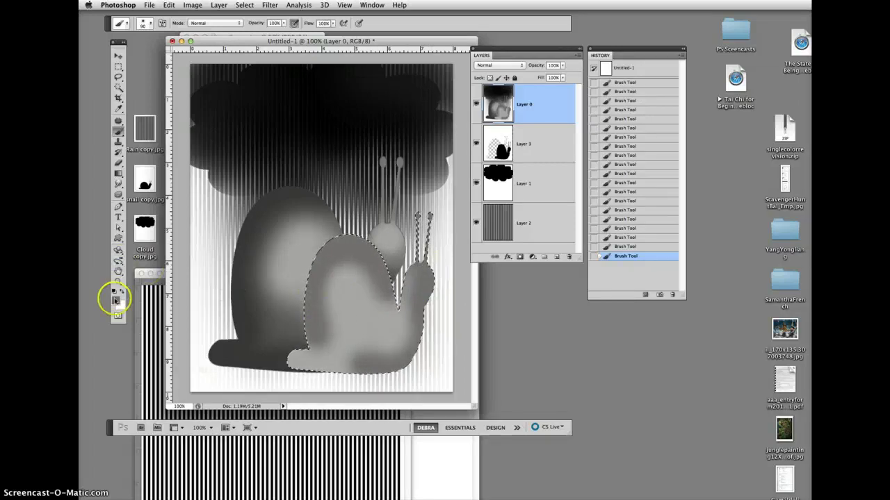
Set the foreground to pale gray #d5d2d2 for highlights
click(115, 299)
click(192, 212)
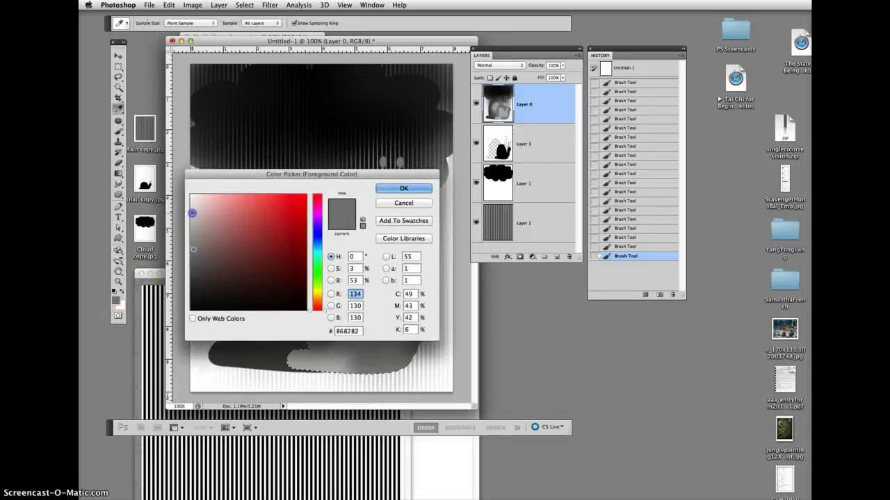
click(388, 191)
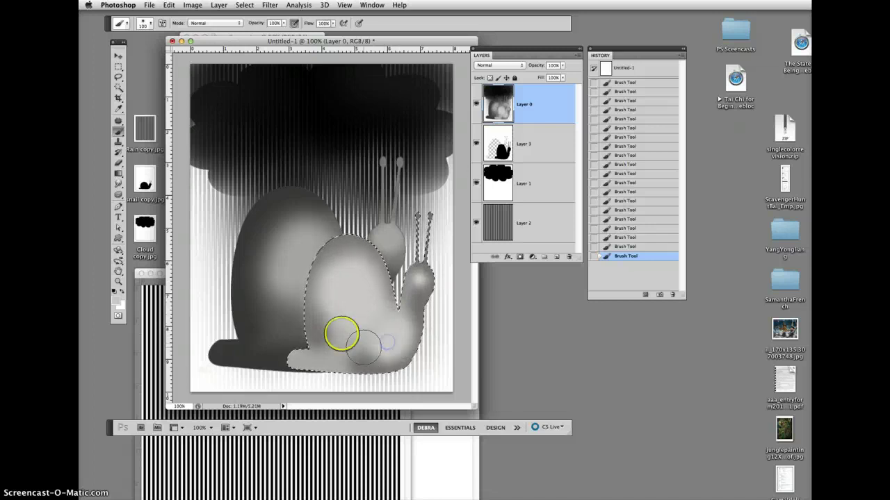
Hide Layer 0, select Layer 3 and flip the small snail horizontally
click(476, 102)
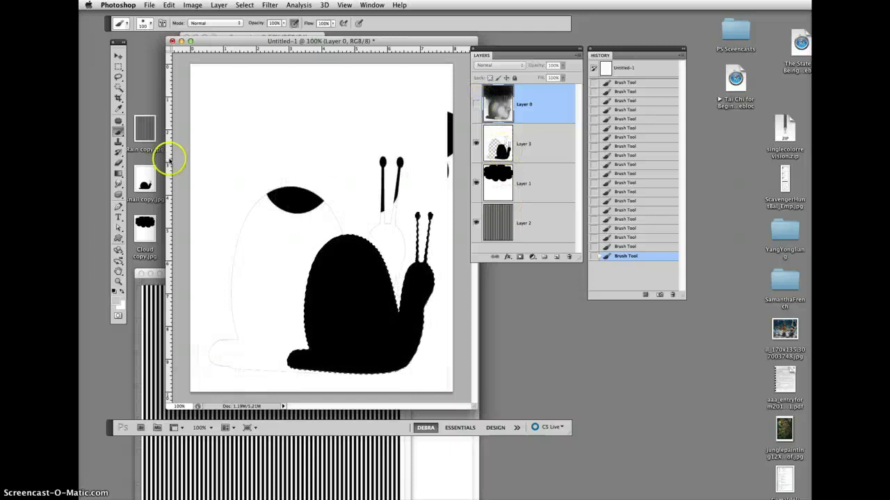
click(545, 139)
click(169, 5)
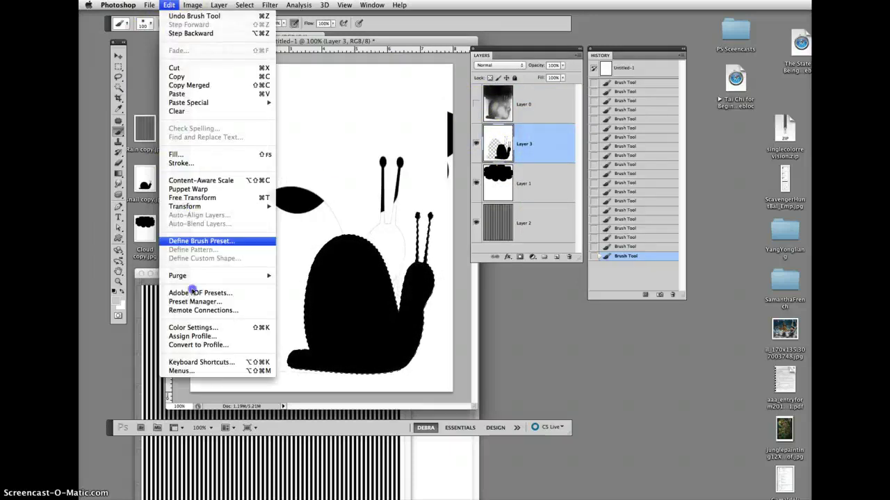
mouse_move(187, 209)
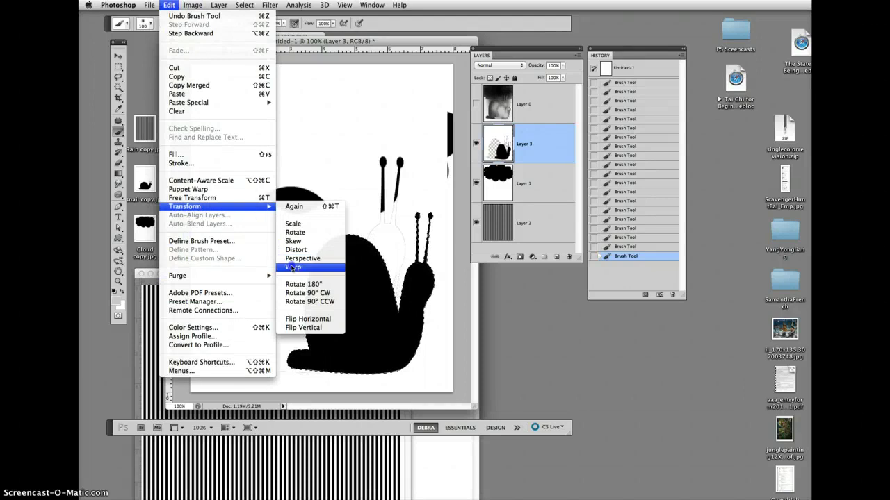
click(301, 319)
click(119, 56)
Scale the snail to about 66%, move it to the lower left, then show Layer 0
drag(288, 212, 338, 283)
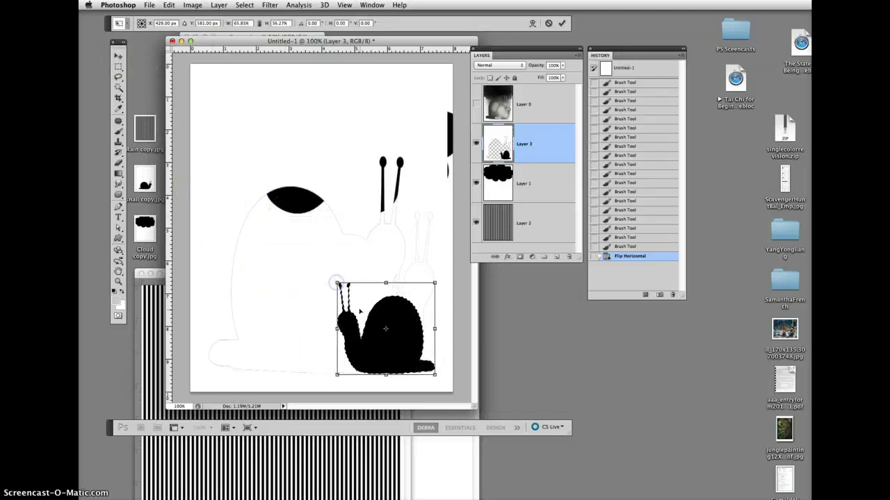
drag(364, 345, 256, 334)
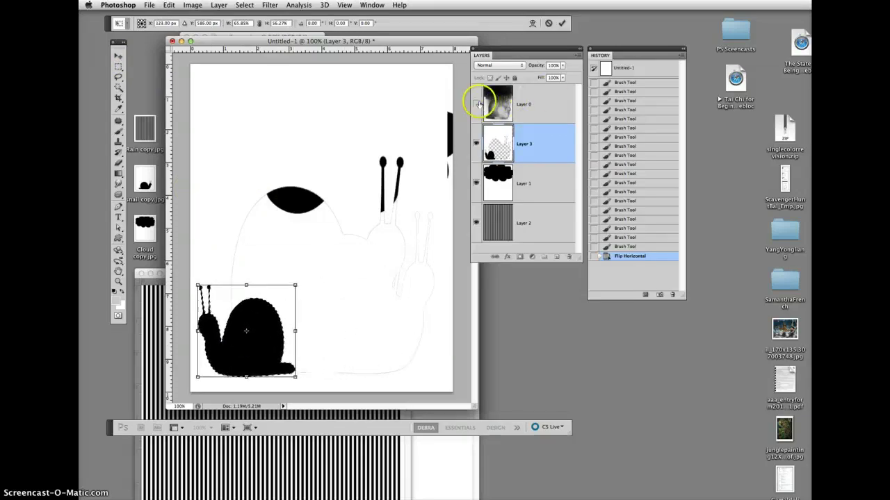
click(118, 55)
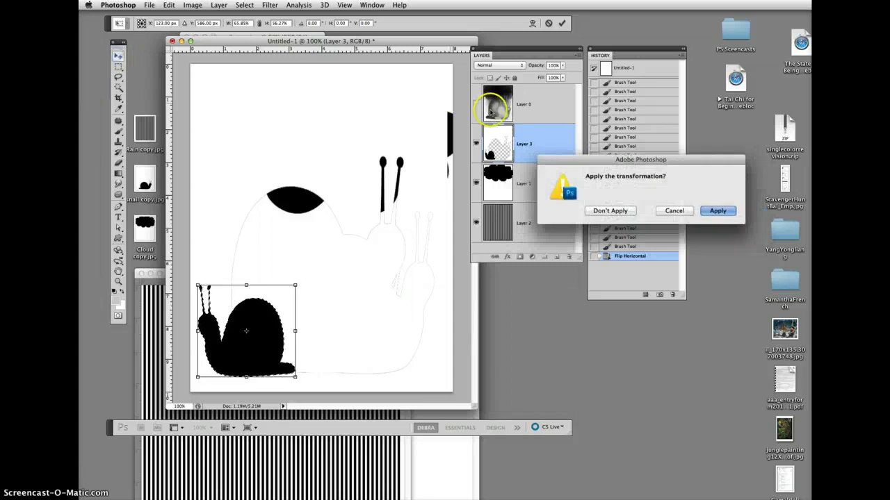
click(715, 210)
click(508, 115)
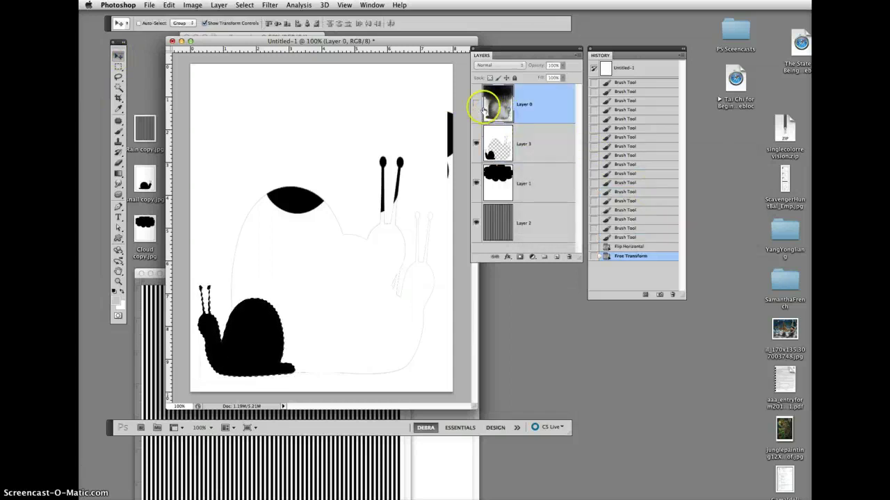
click(476, 103)
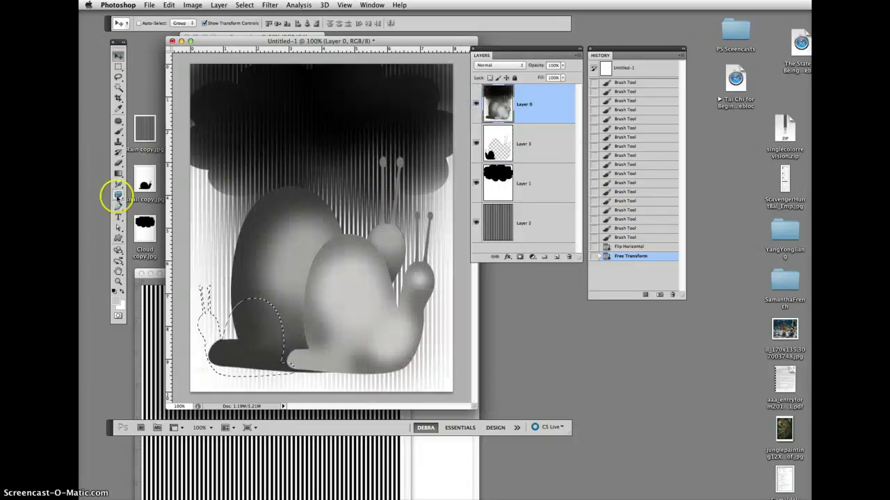